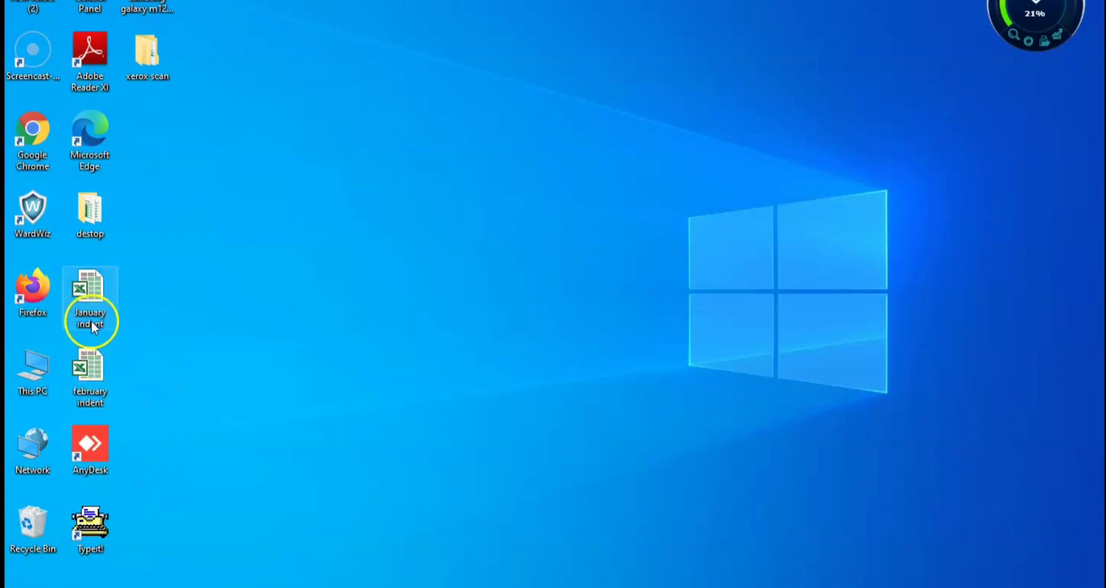
Step: Open the 'January indent' workbook from the desktop in Excel
double_click(94, 293)
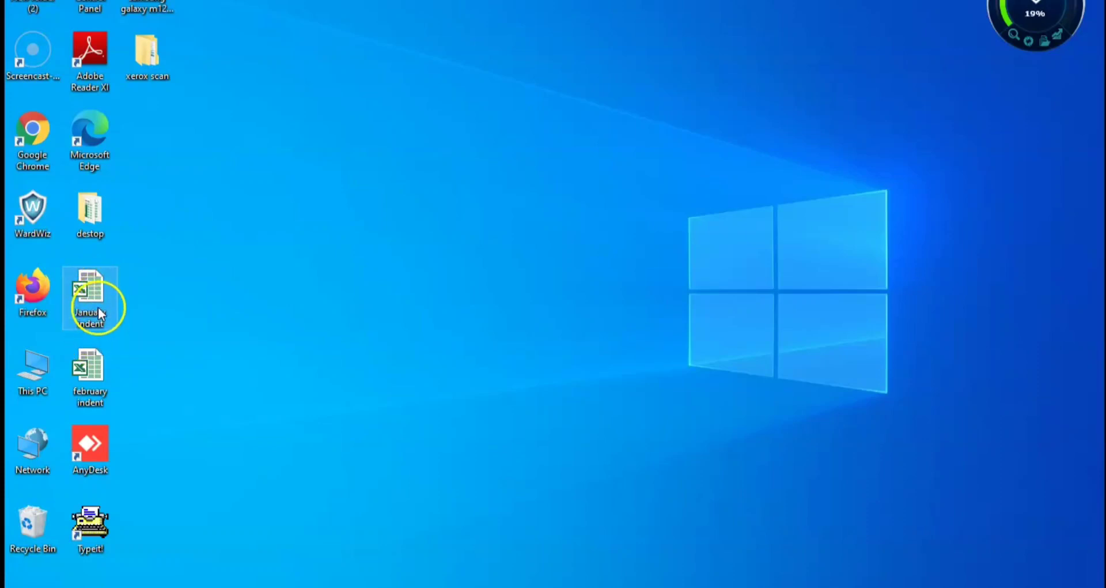
double_click(95, 373)
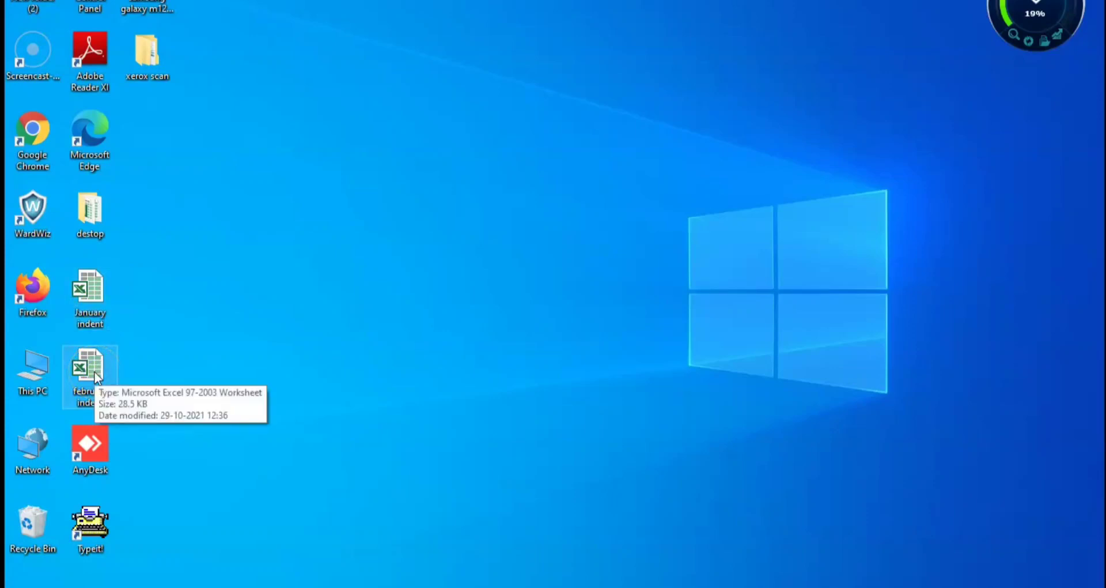
left_click(91, 297)
double_click(91, 296)
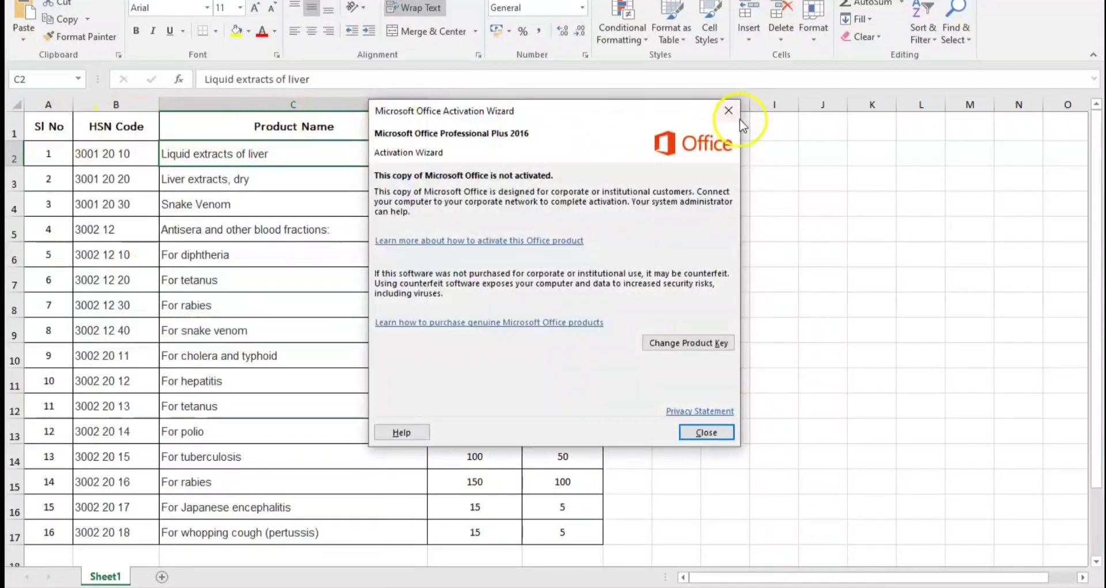
Step: Dismiss the activation notice, review the quantity columns, and open 'february indent' from the desktop
left_click(728, 110)
left_click(495, 130)
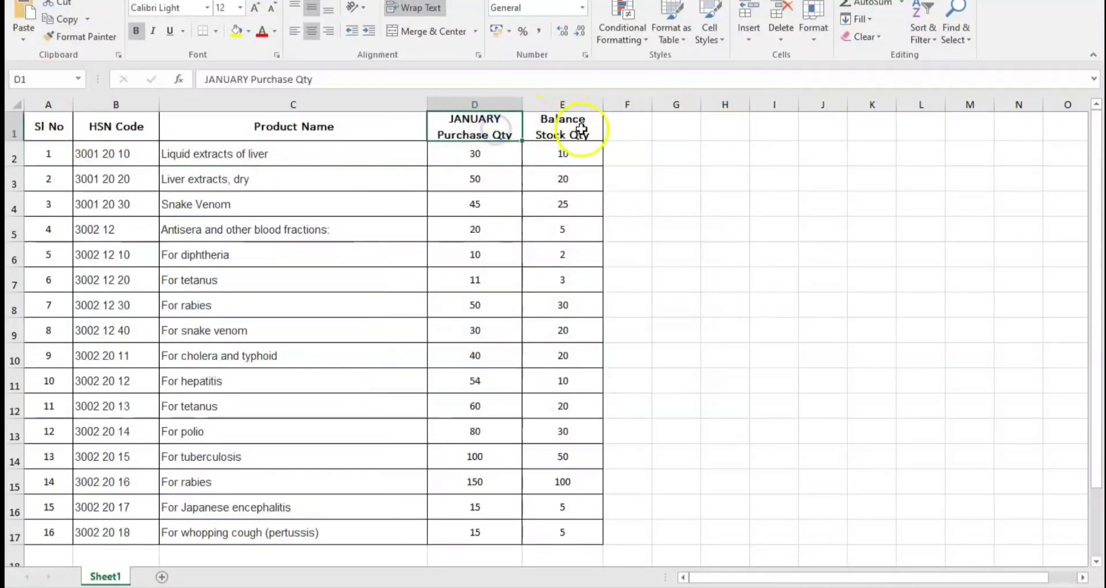
left_click_drag(496, 129, 467, 537)
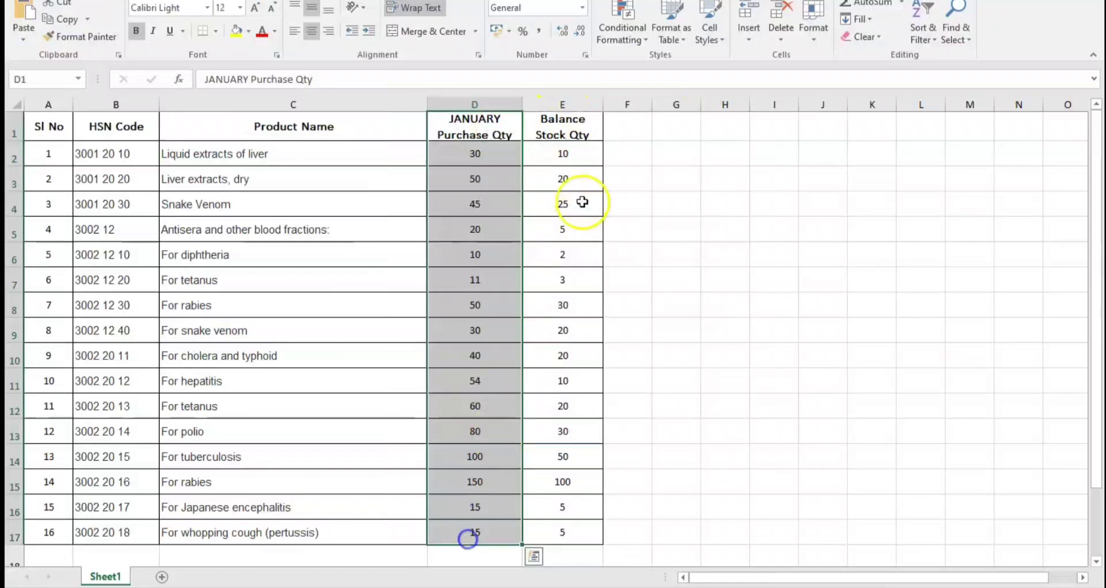
left_click_drag(576, 128, 573, 526)
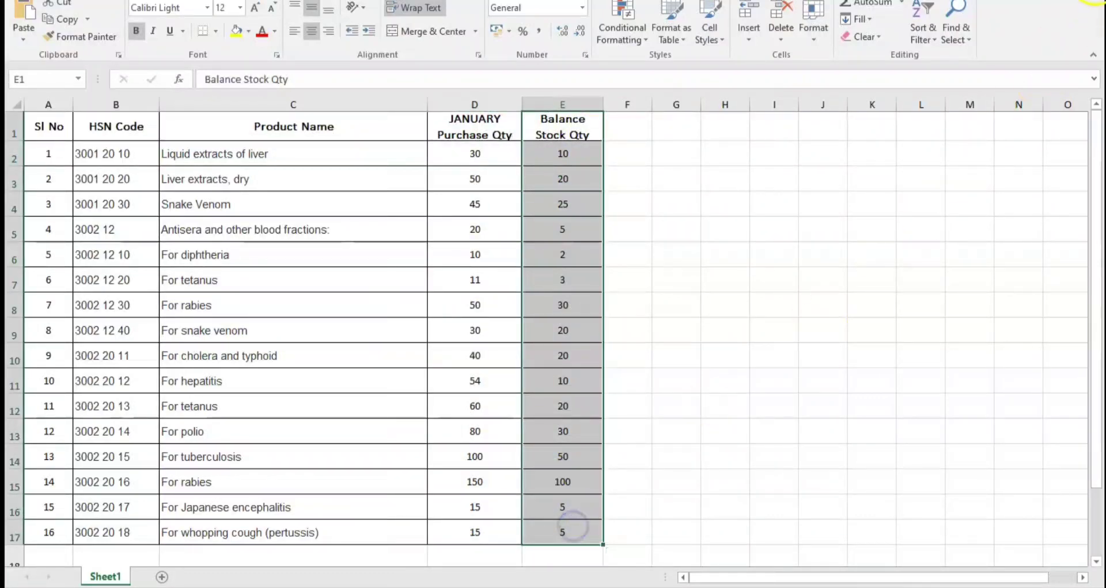
key("super+d")
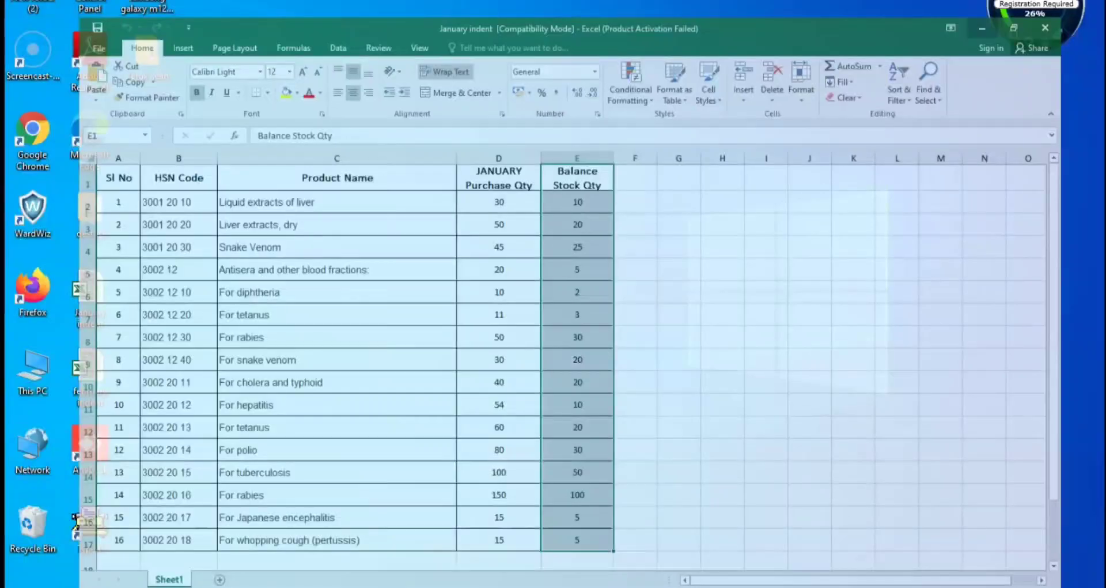
double_click(99, 373)
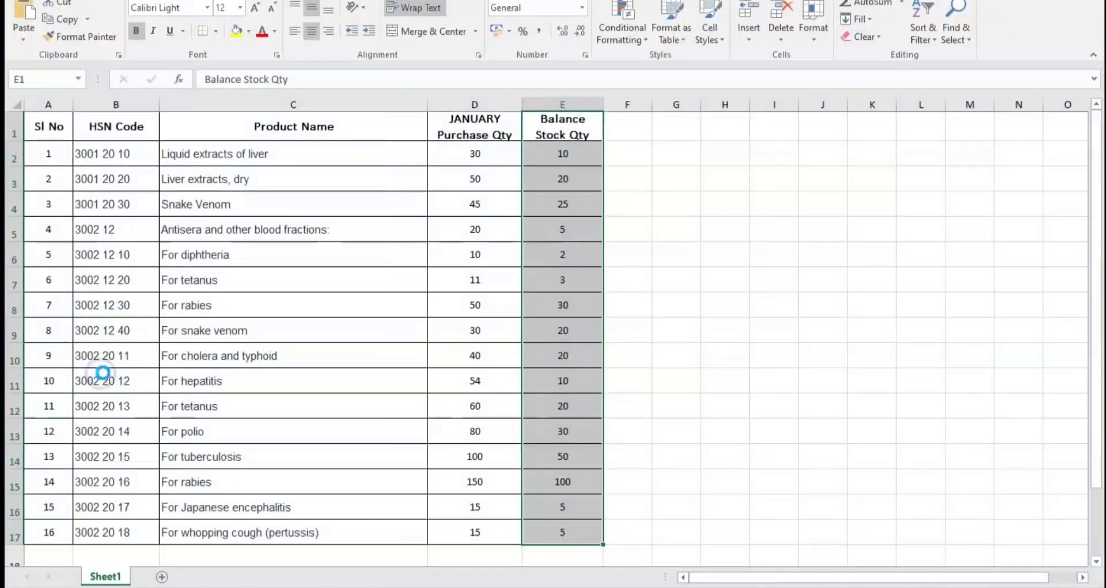
left_click_drag(477, 133, 446, 536)
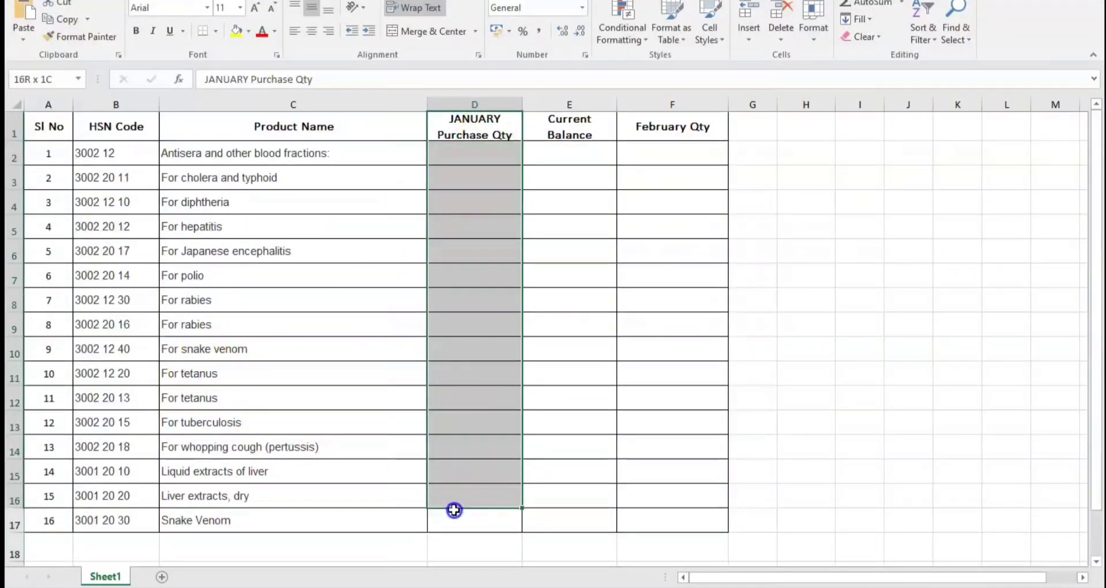
left_click(587, 139)
left_click_drag(587, 139, 534, 519)
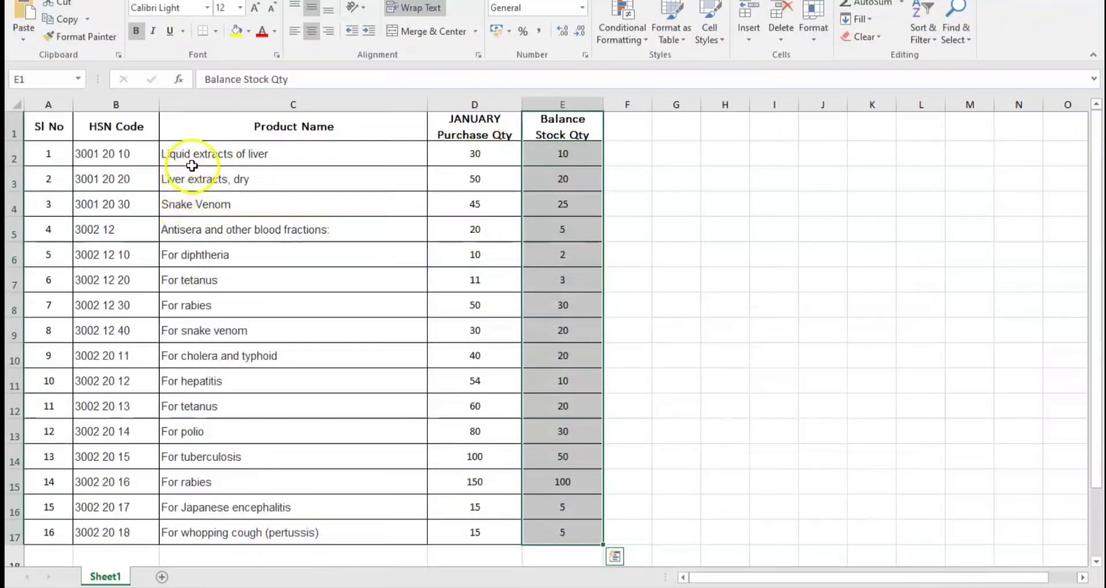
Step: In January indent, fill the Liquid extracts of liver name (C2) and D2:E2 yellow
left_click(452, 151)
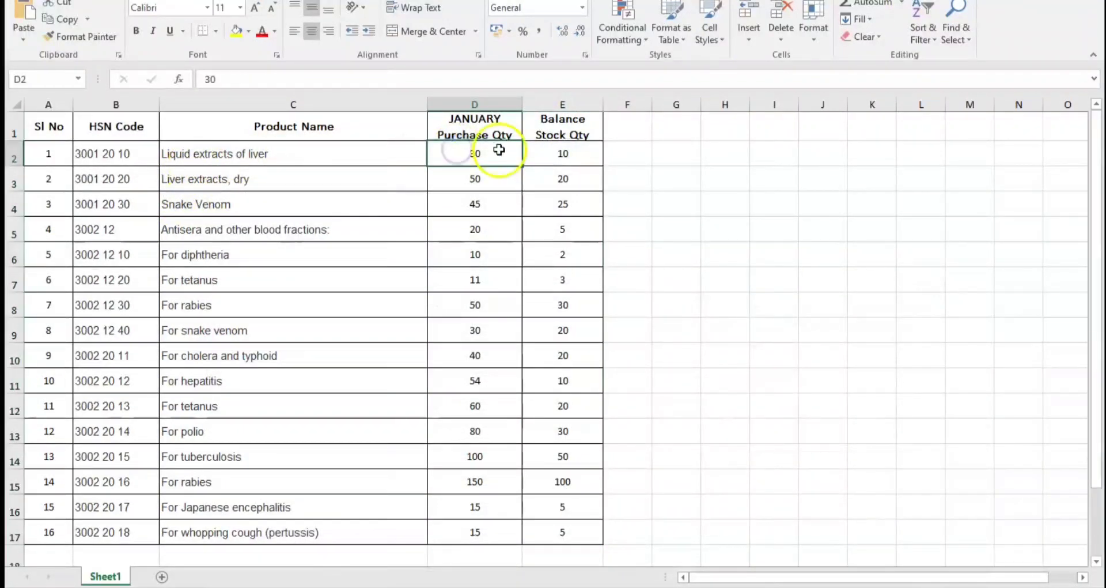
left_click(323, 159)
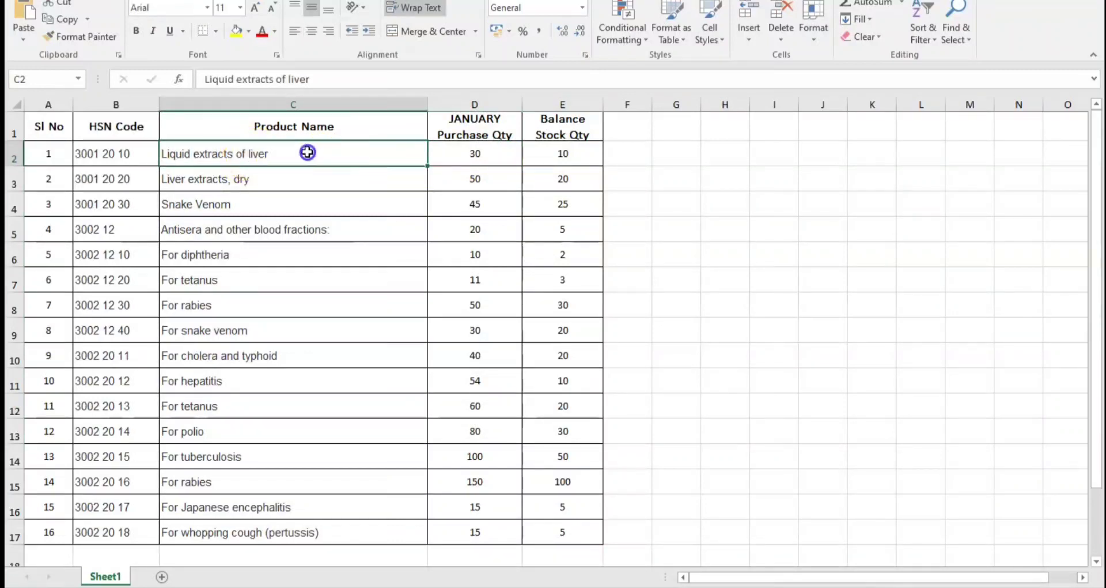
left_click(237, 34)
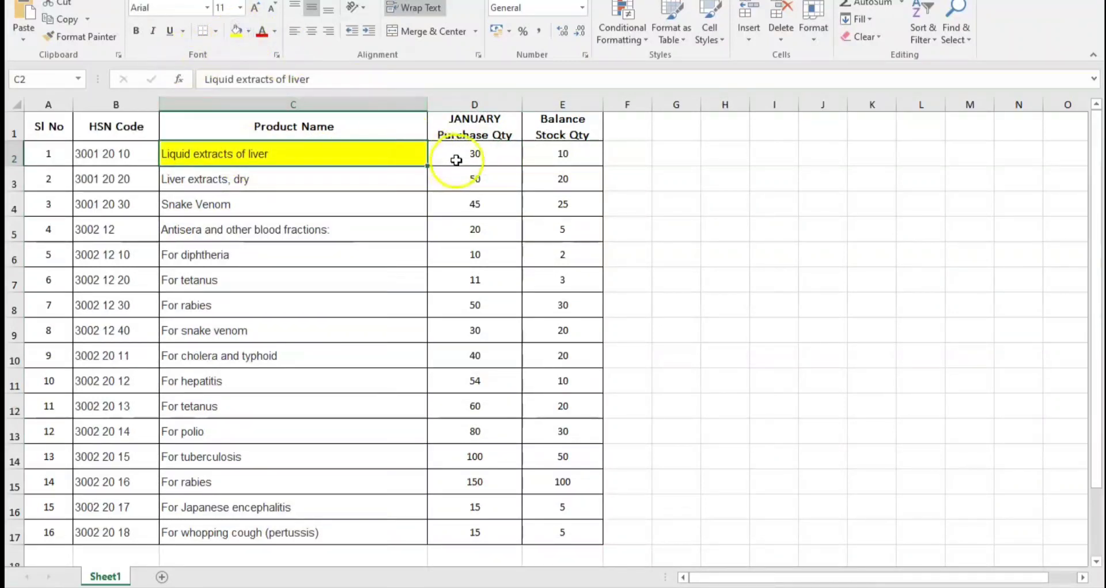
left_click_drag(456, 161, 555, 161)
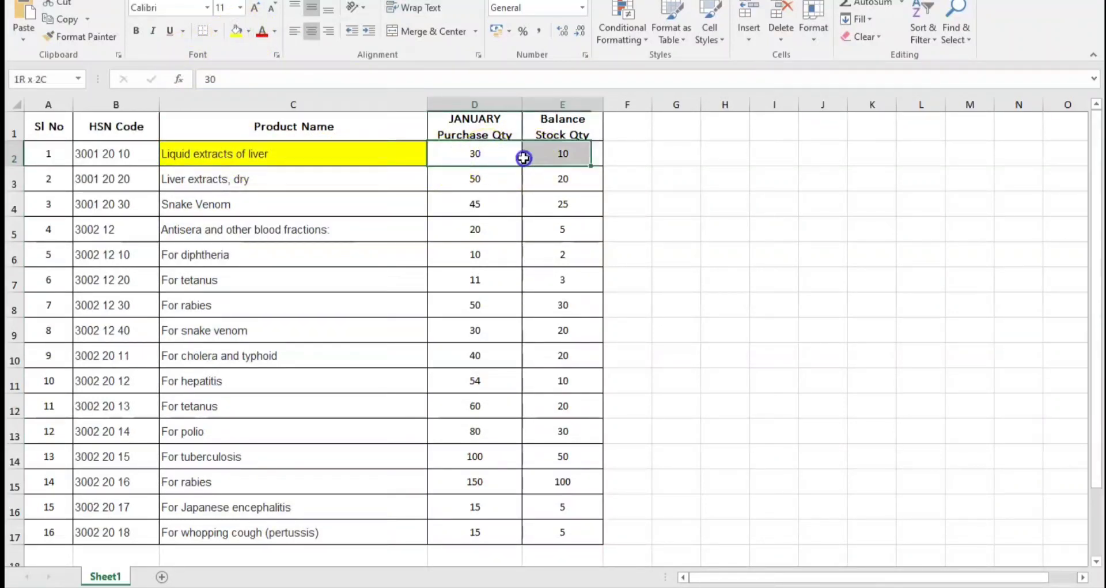
left_click(236, 31)
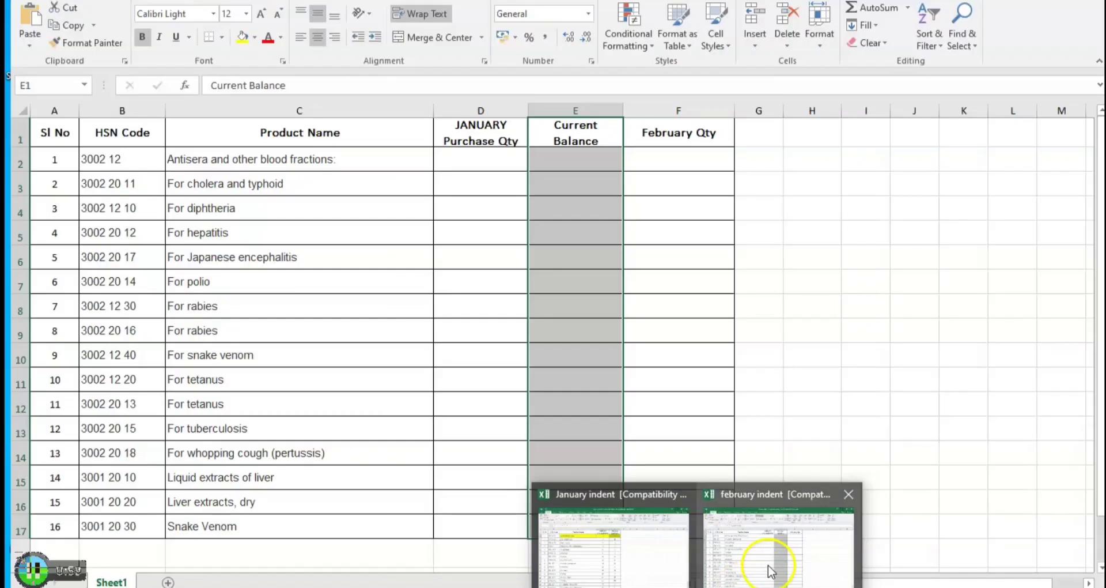
Step: Fill february's Liquid extracts of liver row C15:E15 yellow and begin a formula in D2
left_click(749, 553)
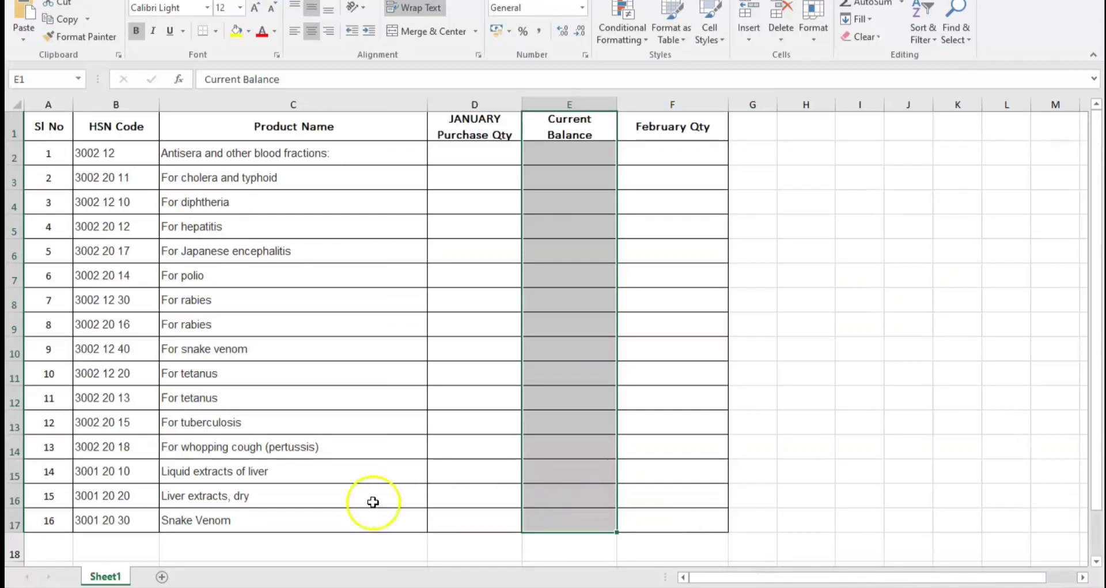
left_click_drag(179, 471, 558, 475)
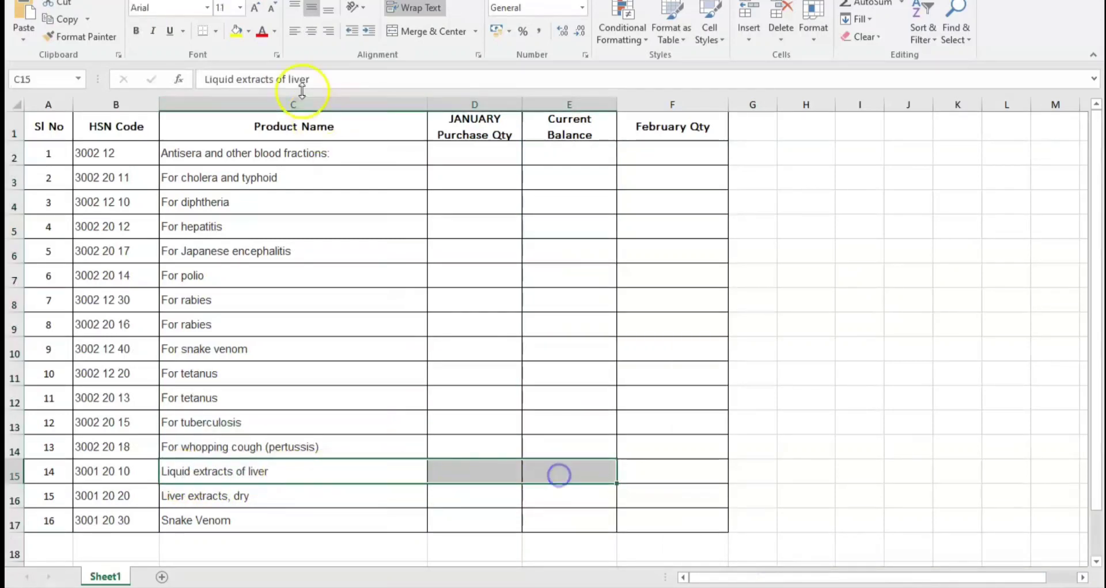
left_click(236, 31)
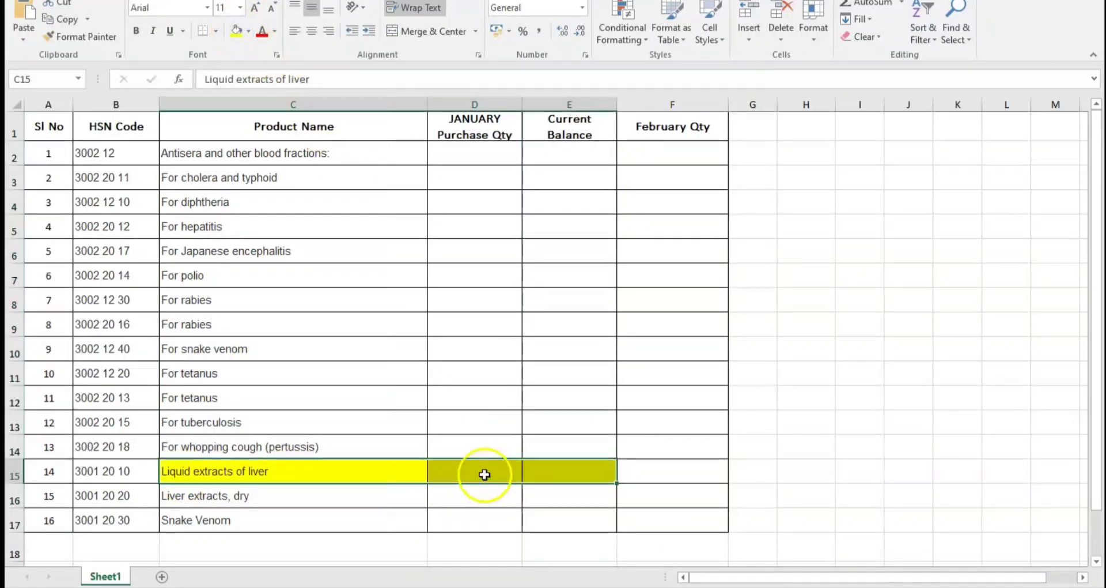
left_click(484, 474)
left_click(548, 477)
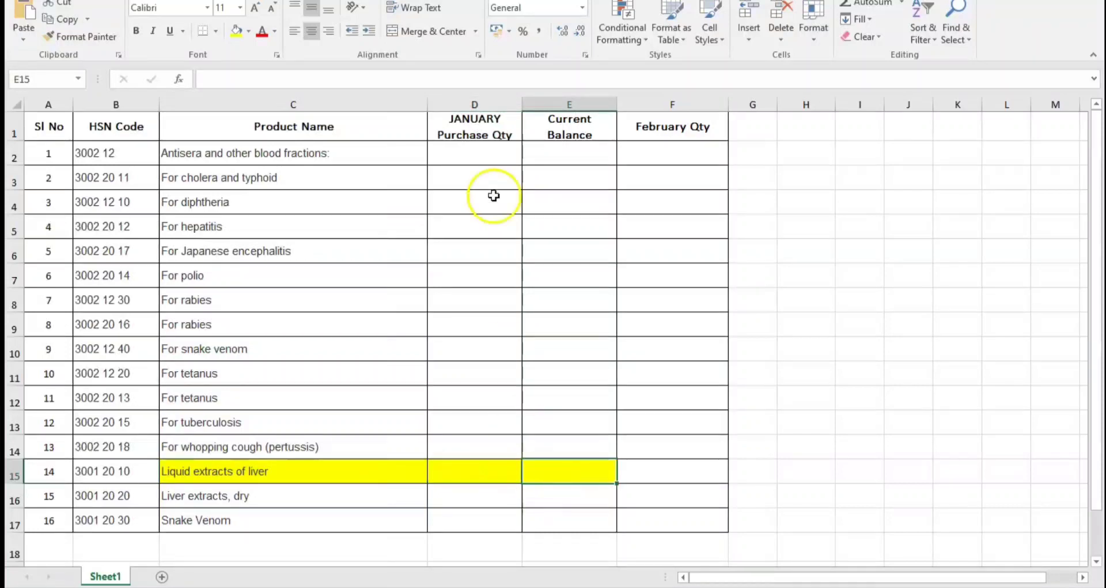
left_click(486, 158)
type("=")
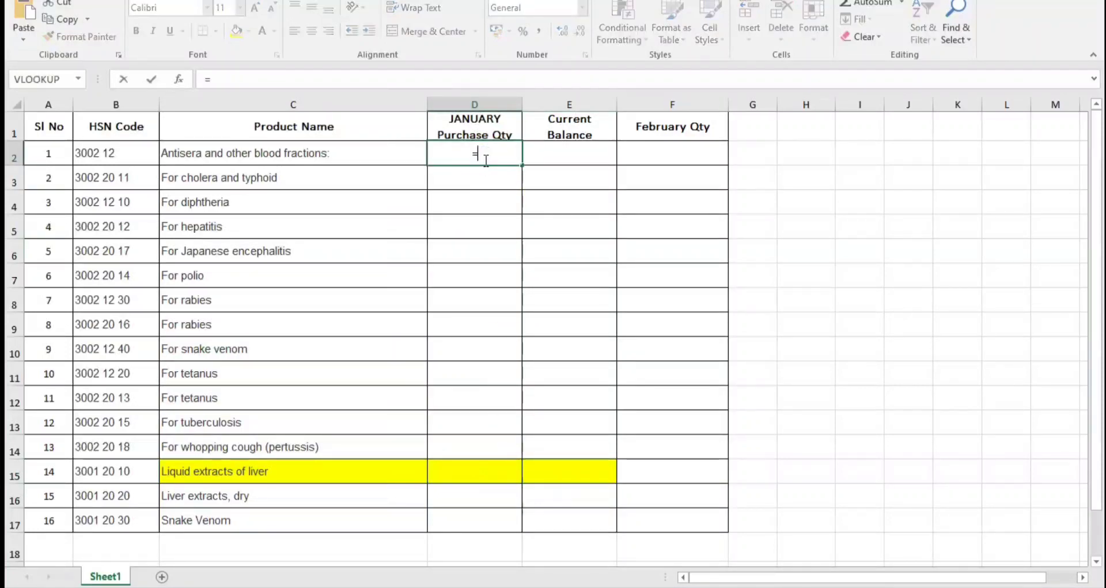
Step: Insert the VLOOKUP function into D2, picking it from the All functions category
left_click(180, 85)
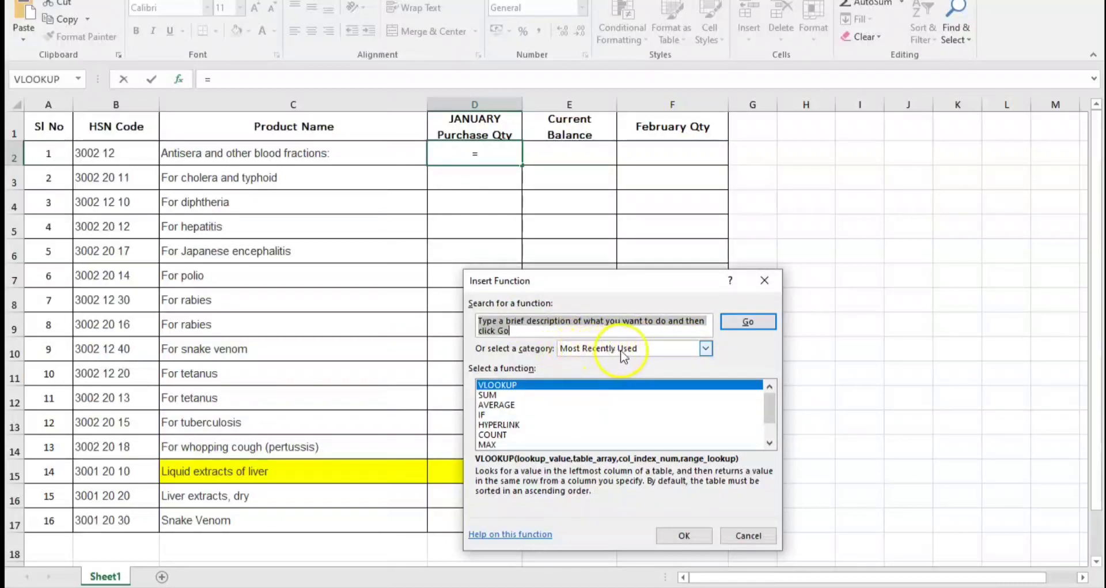
left_click(706, 348)
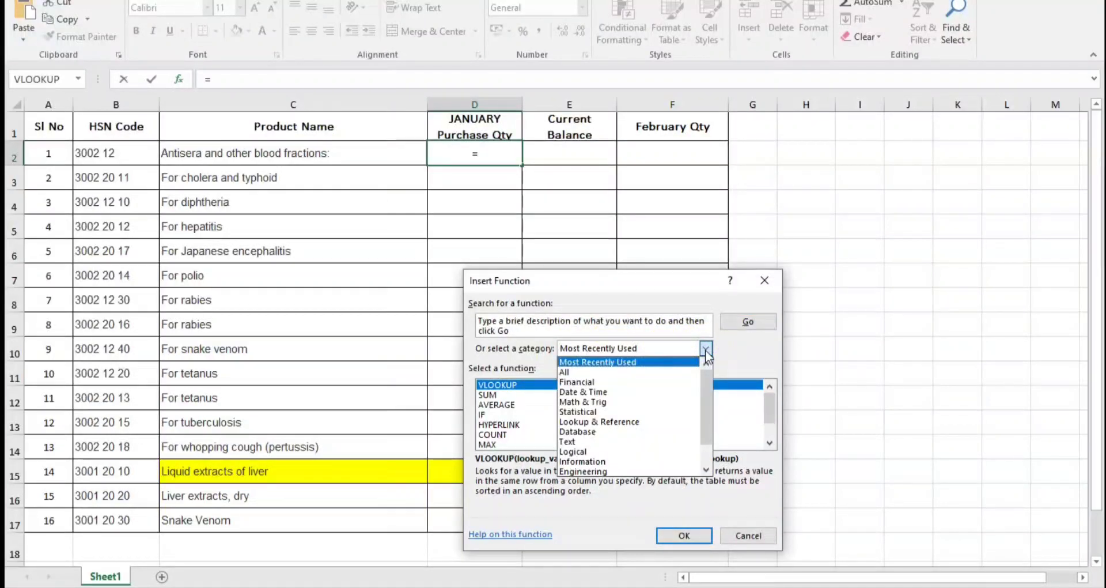
left_click(649, 378)
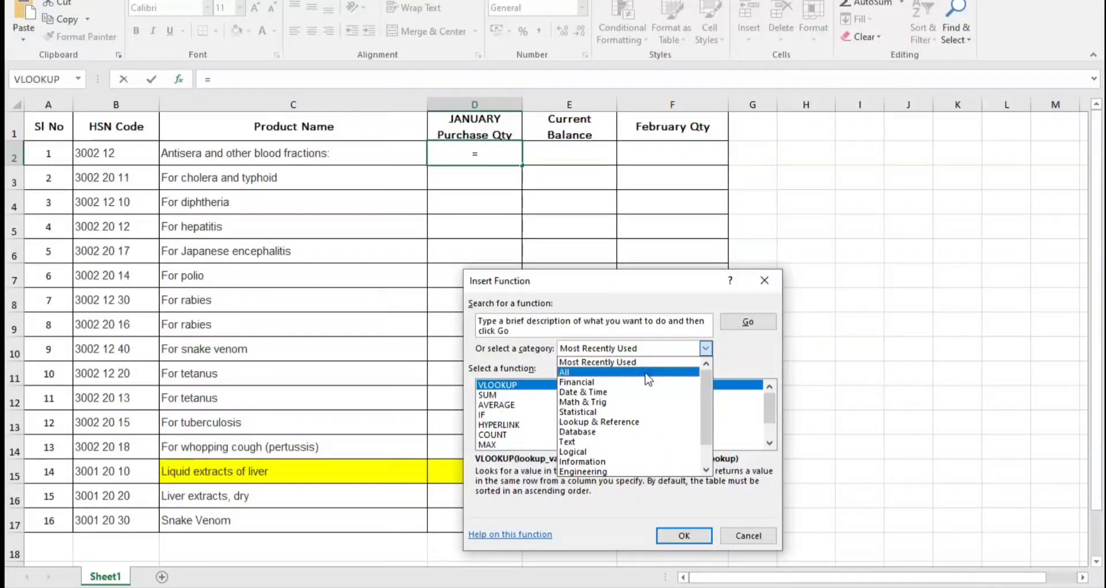
left_click(648, 379)
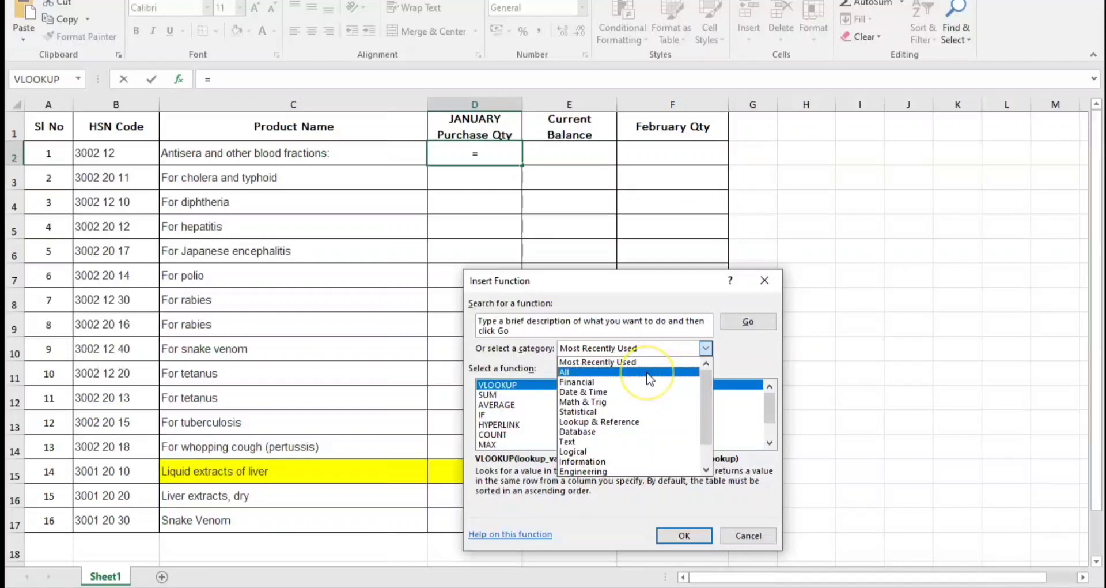
left_click(647, 372)
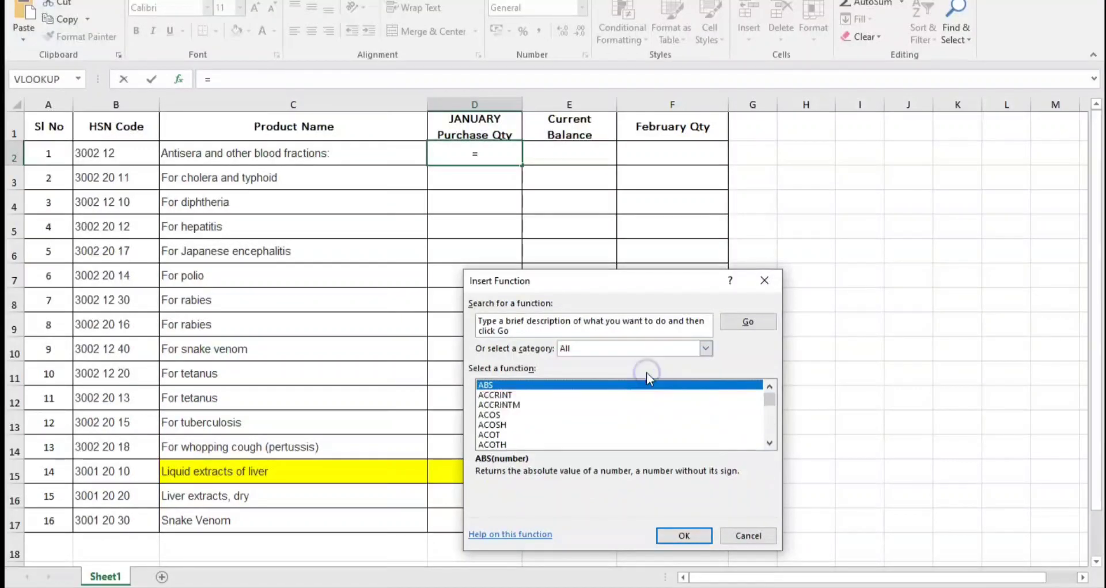
left_click(507, 405)
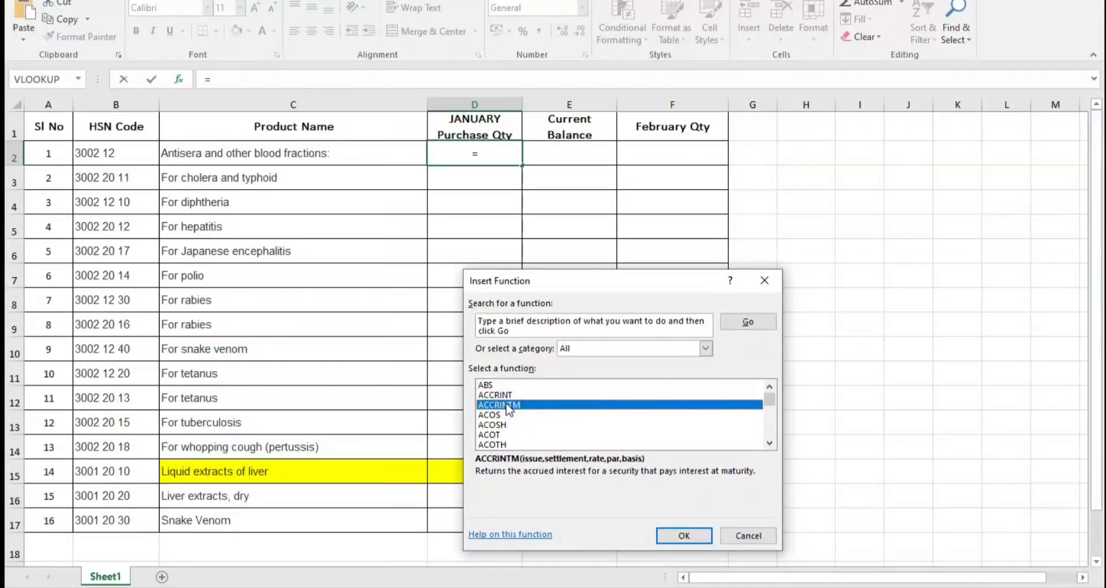
key("v")
key("Down")
key("Down")
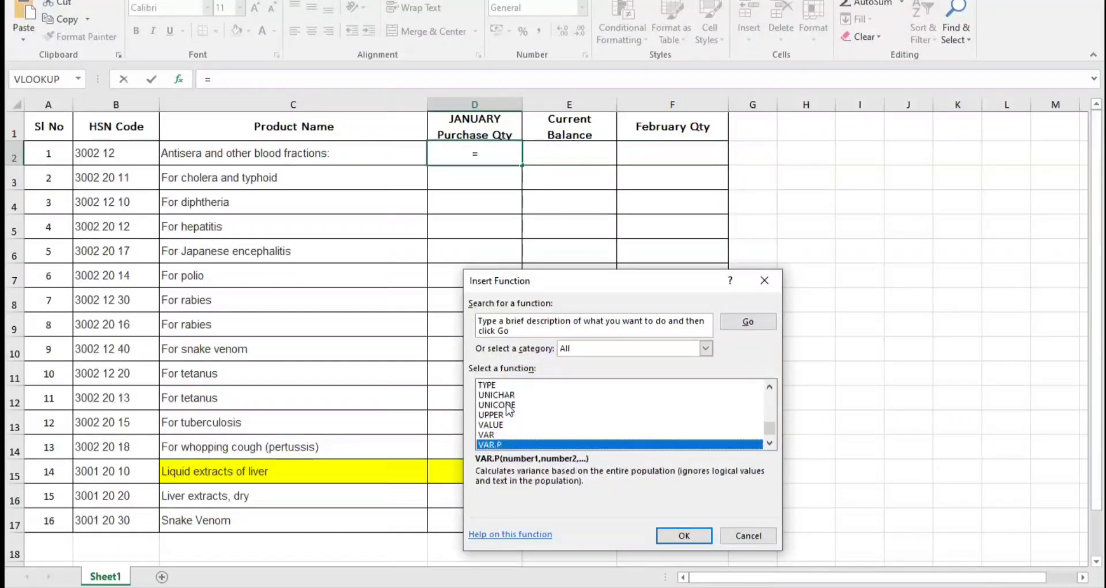
key("Down")
key("Down")
key("Down")
key("Down")
key("Down")
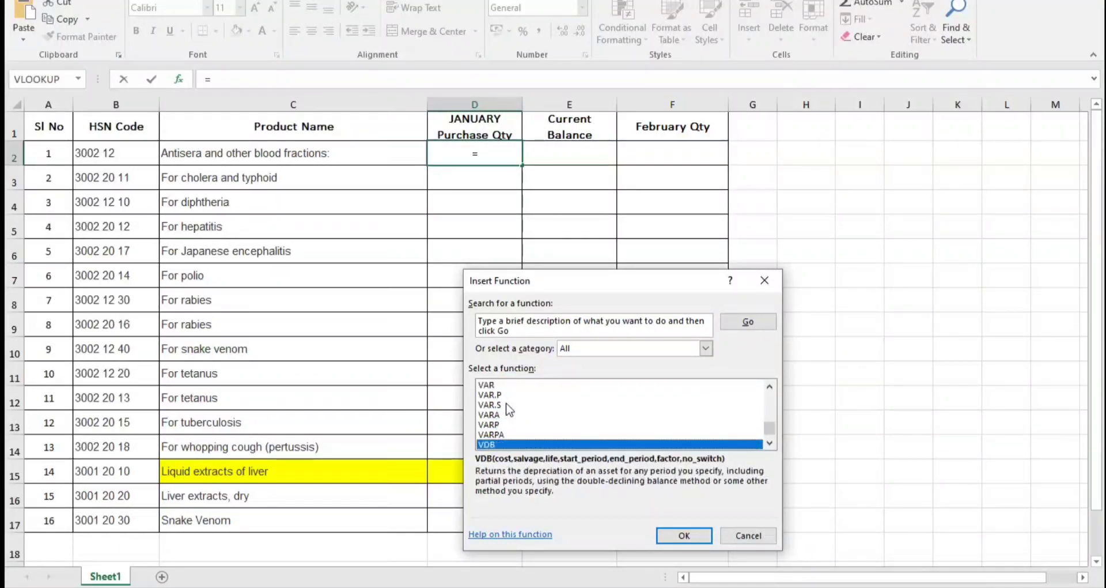
key("Down")
left_click(607, 451)
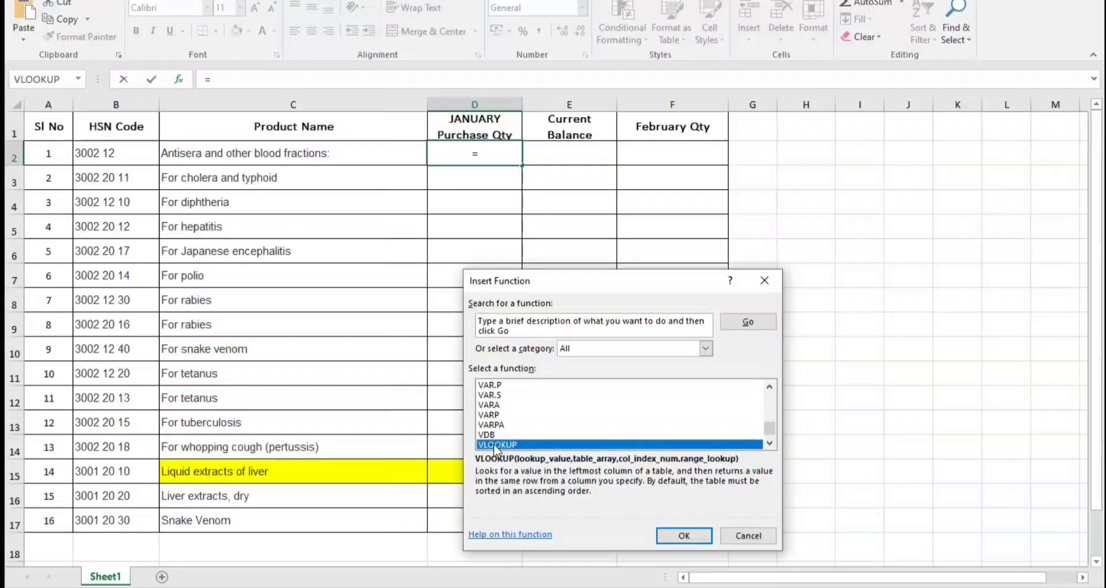
left_click(694, 539)
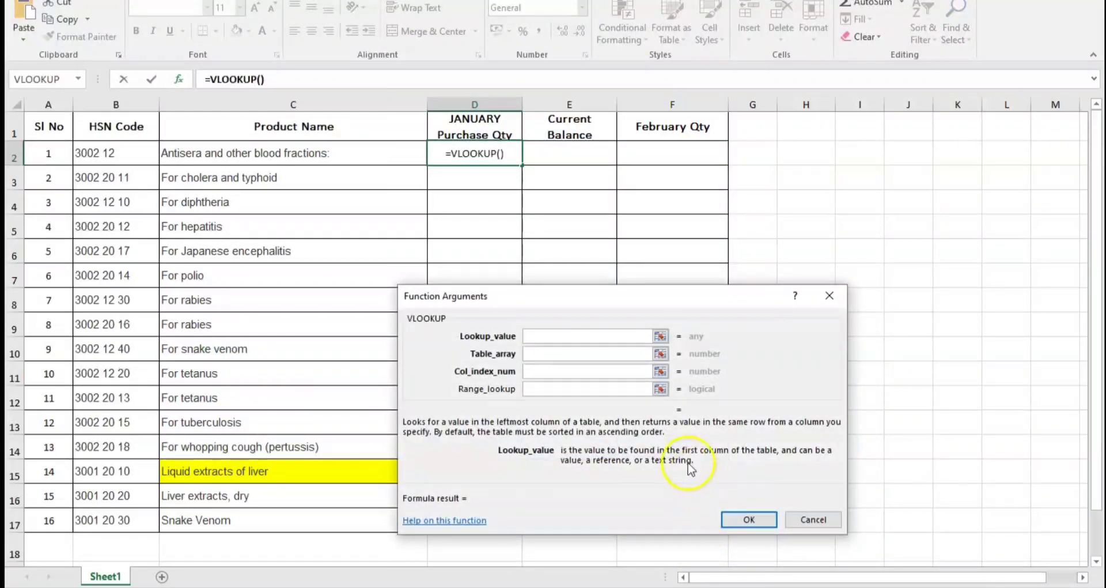
Step: Set the VLOOKUP lookup value to the HSN code in B2
left_click(526, 335)
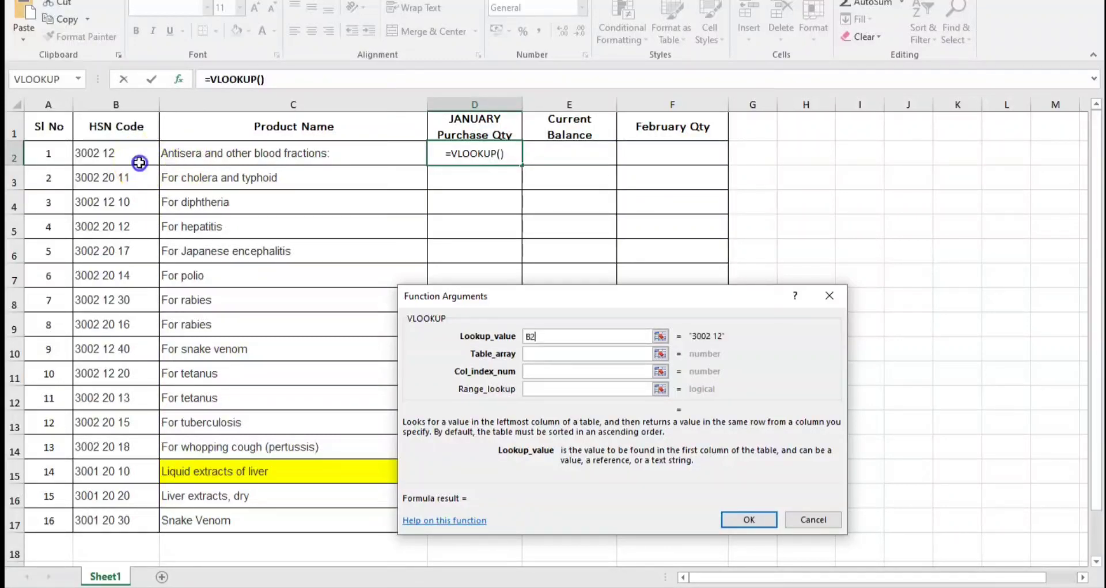
left_click(201, 155)
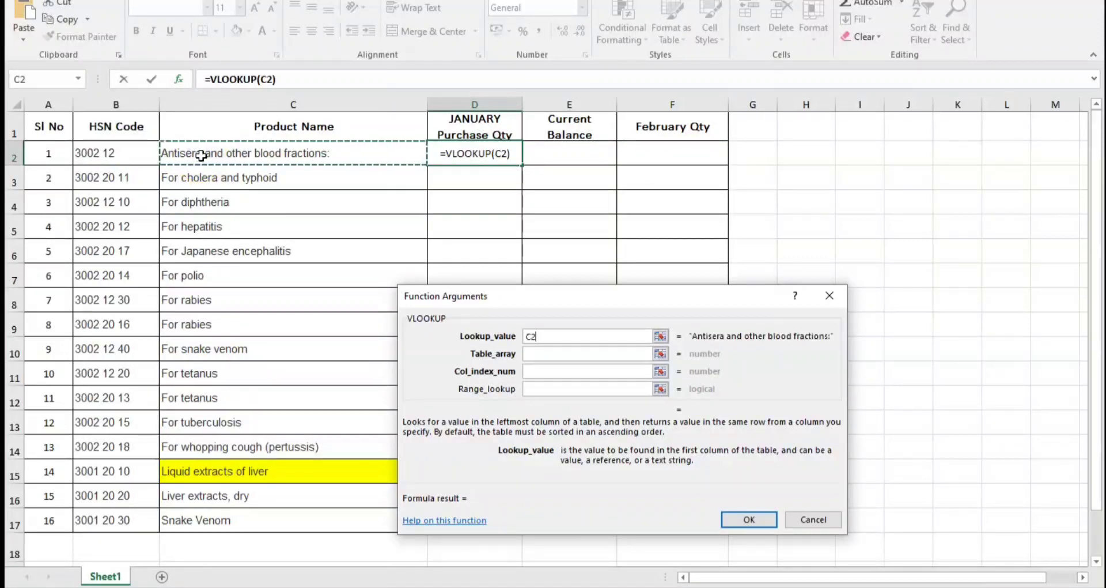
left_click(126, 156)
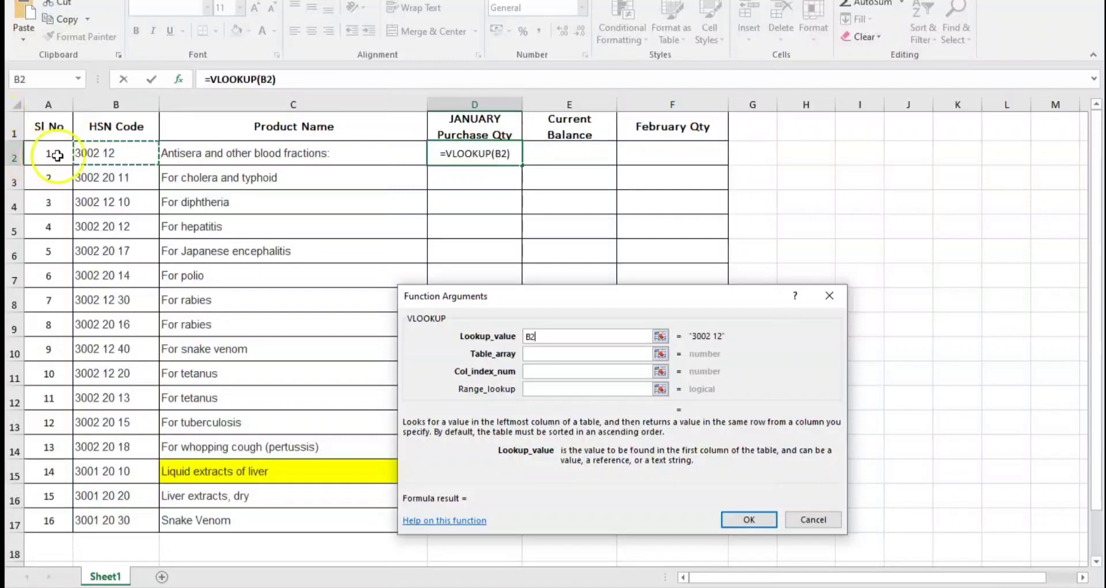
left_click(574, 354)
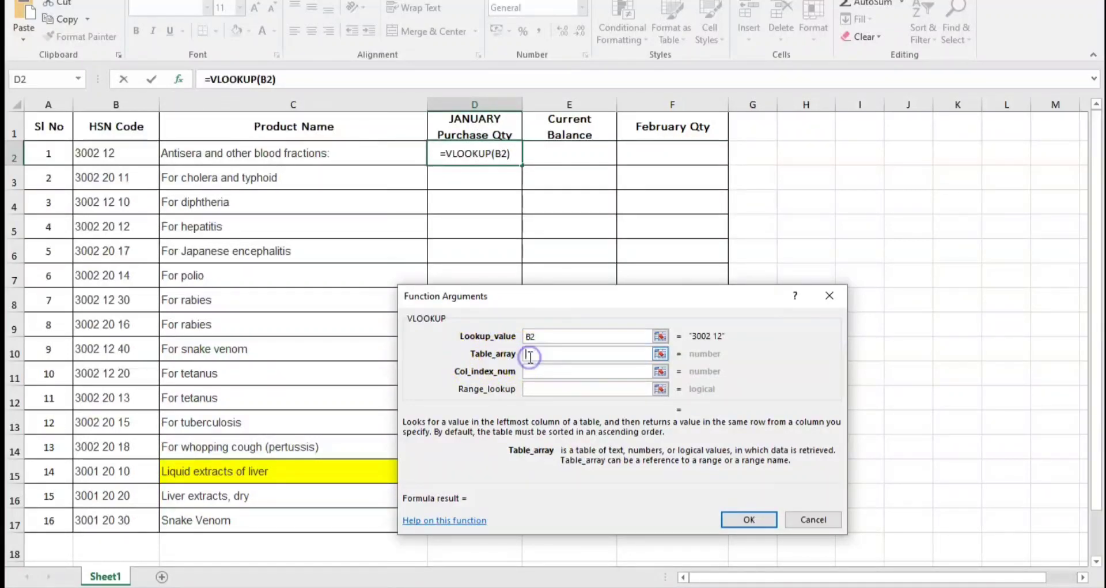
mouse_move(698, 587)
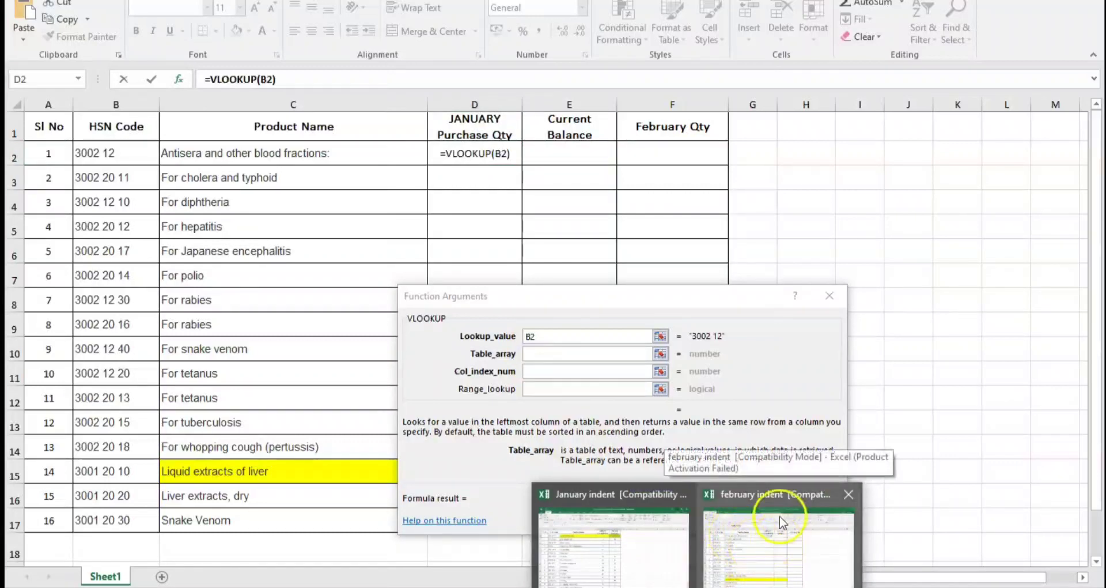
Step: Point the VLOOKUP table array at January indent's Sheet1 range B2:D17
mouse_move(743, 507)
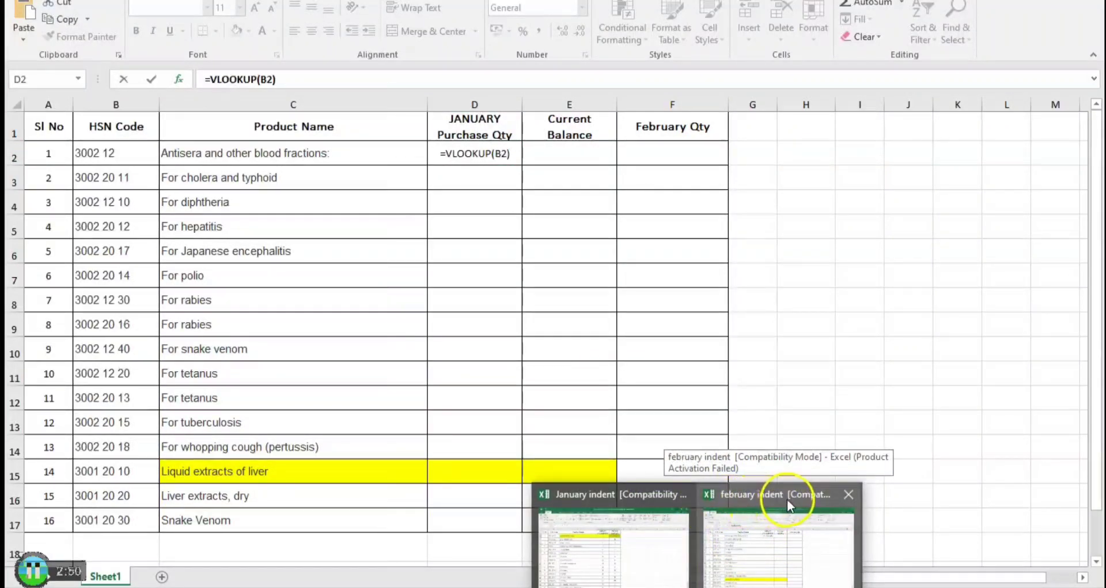
mouse_move(586, 499)
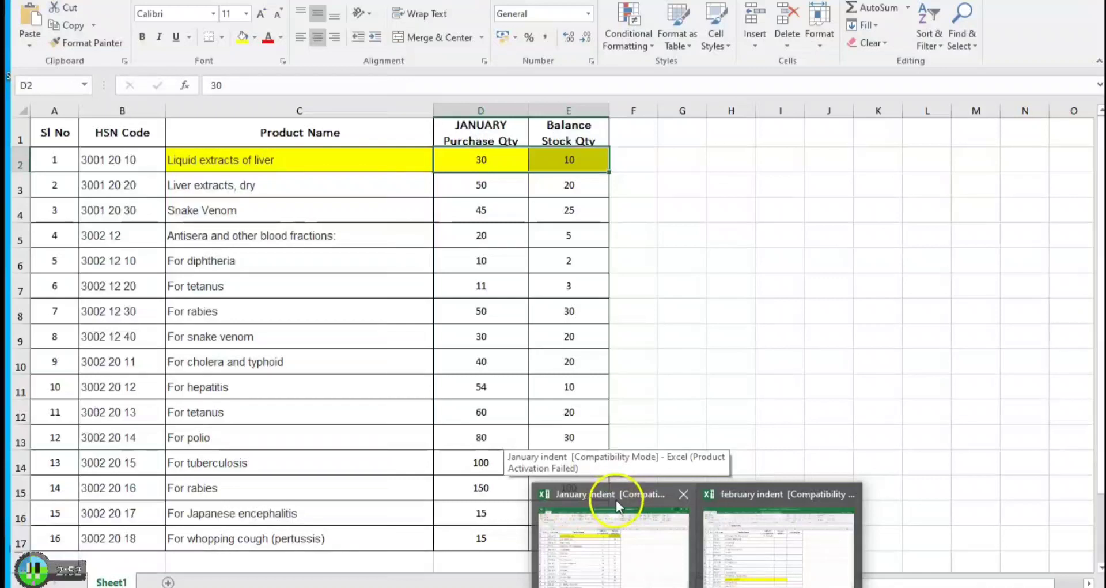
left_click(607, 559)
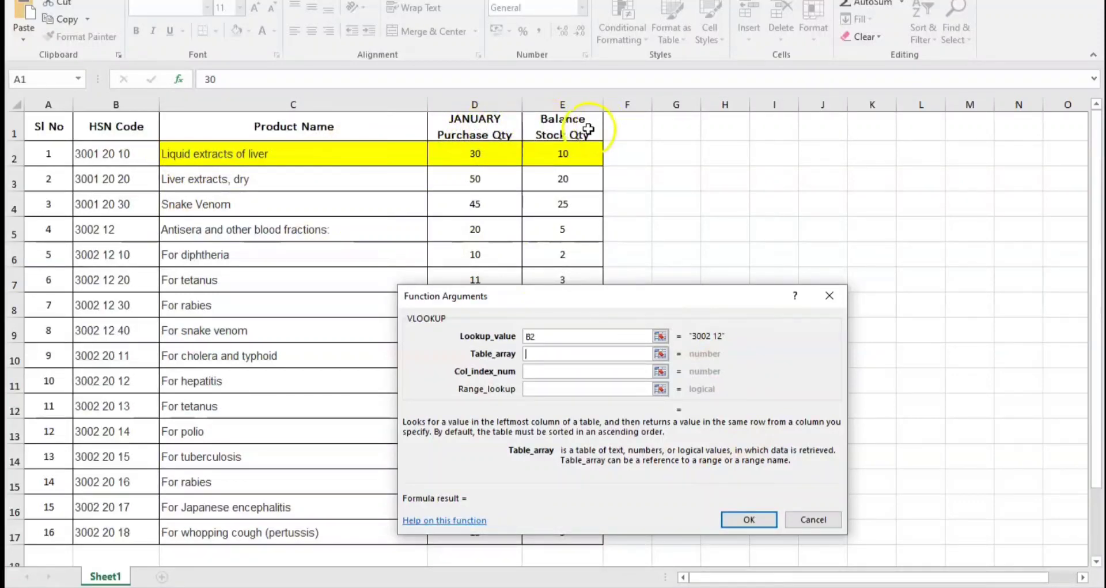
left_click(108, 155)
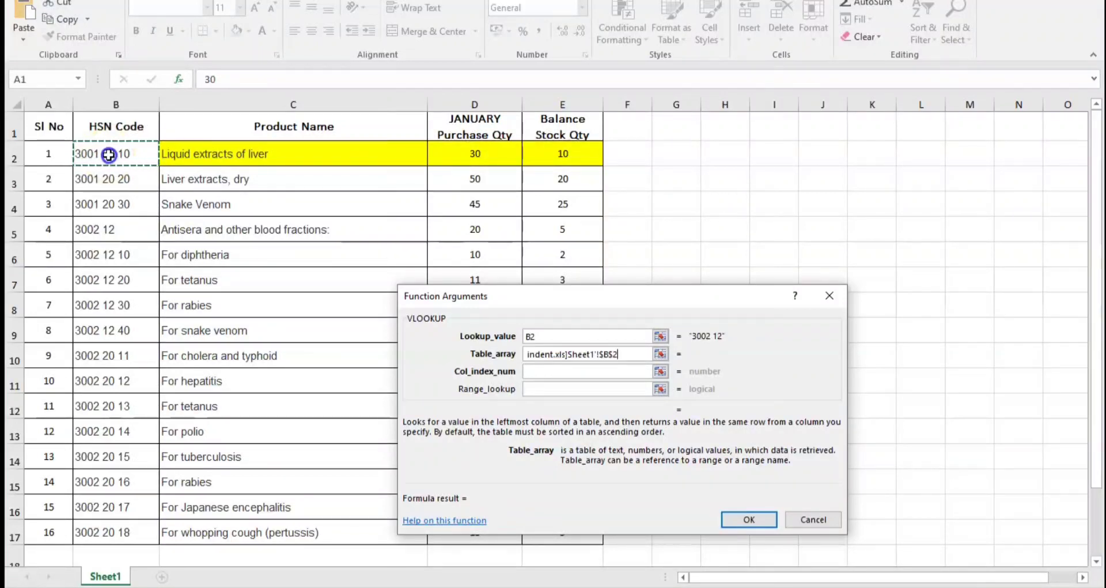
left_click_drag(109, 154, 176, 156)
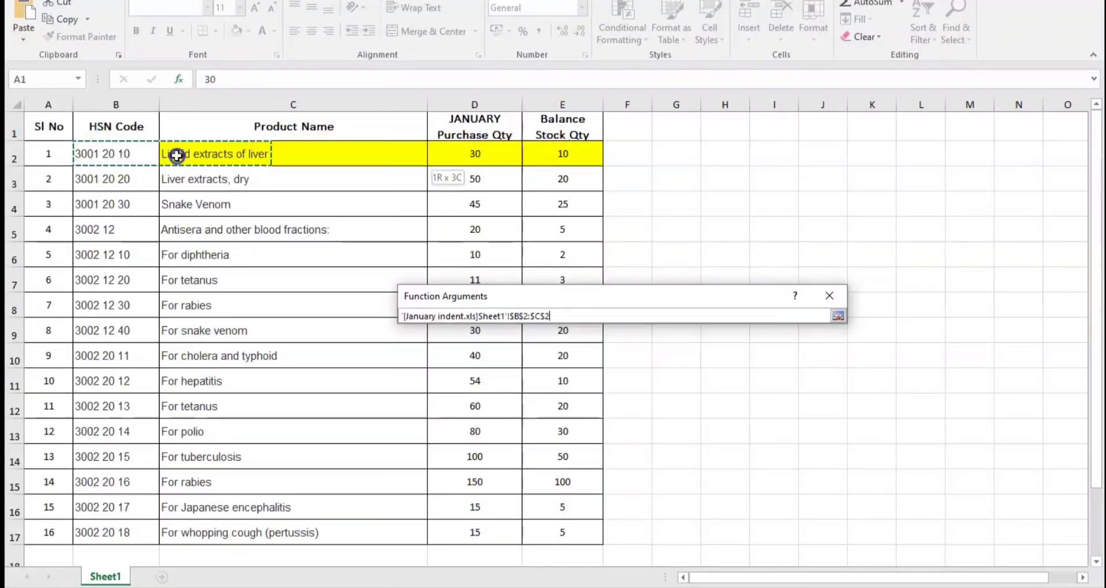
left_click_drag(419, 157, 446, 157)
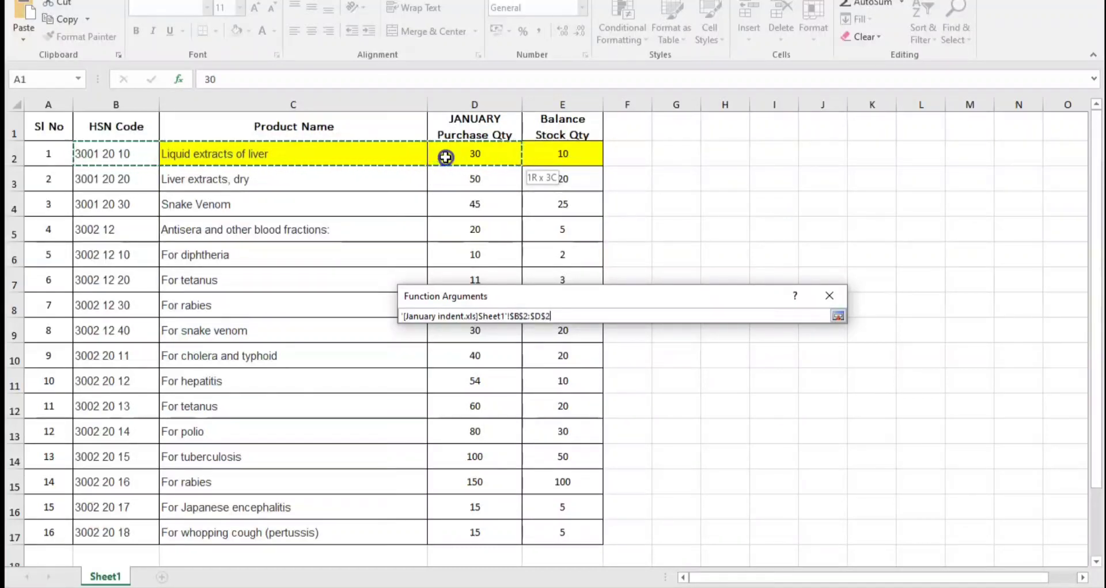
mouse_move(446, 157)
left_mouse_down()
mouse_move(447, 372)
mouse_move(466, 532)
left_mouse_up()
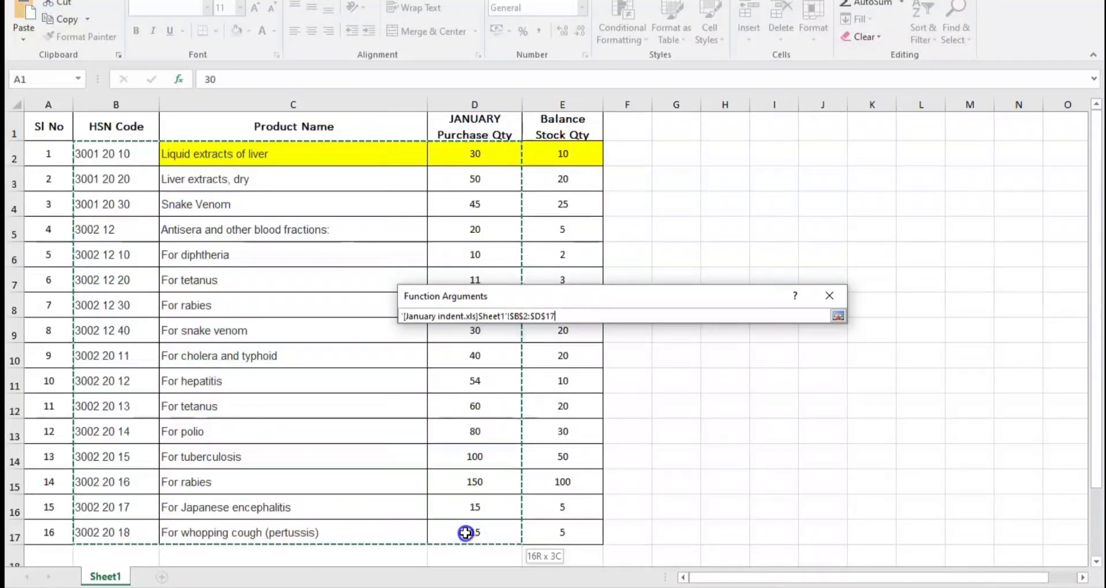
left_click_drag(465, 533, 476, 527)
mouse_move(475, 527)
left_mouse_down()
mouse_move(496, 408)
mouse_move(506, 544)
left_mouse_up()
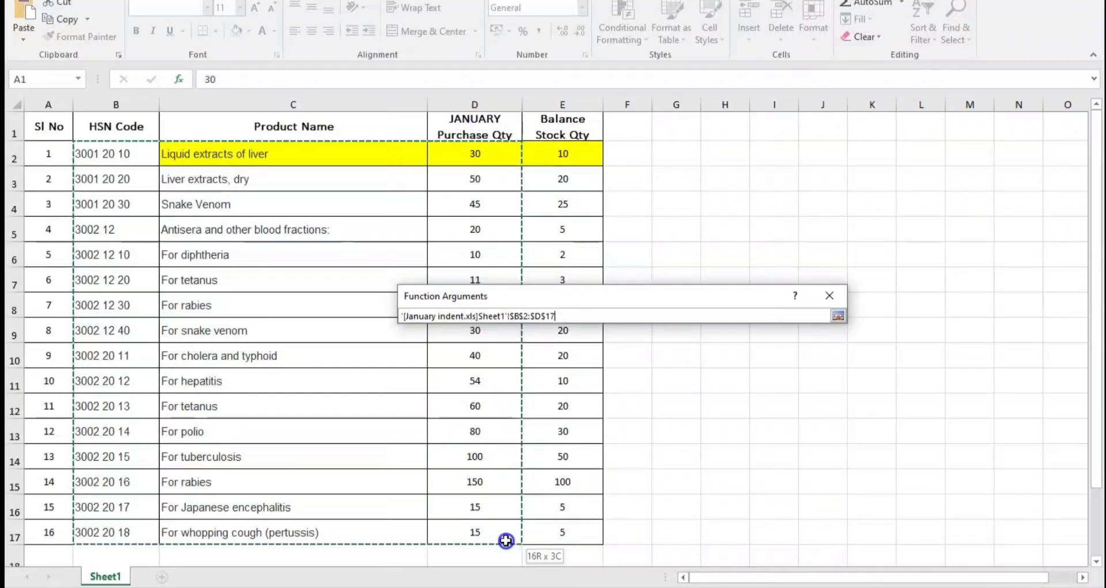
left_click_drag(506, 540, 506, 541)
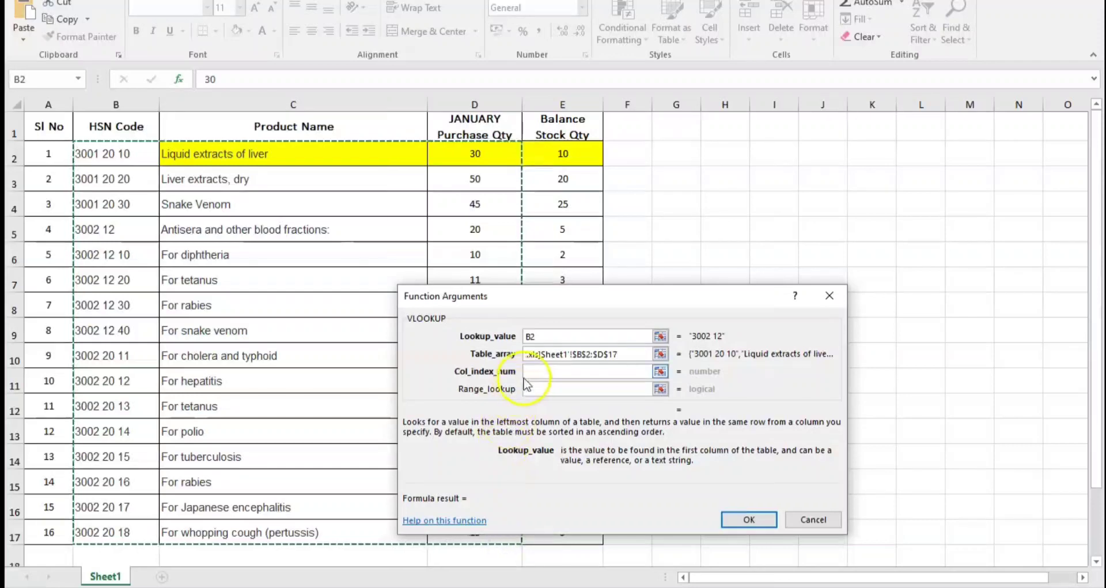
Step: Set the VLOOKUP column index number to 3, the January Purchase Qty column
left_click(524, 377)
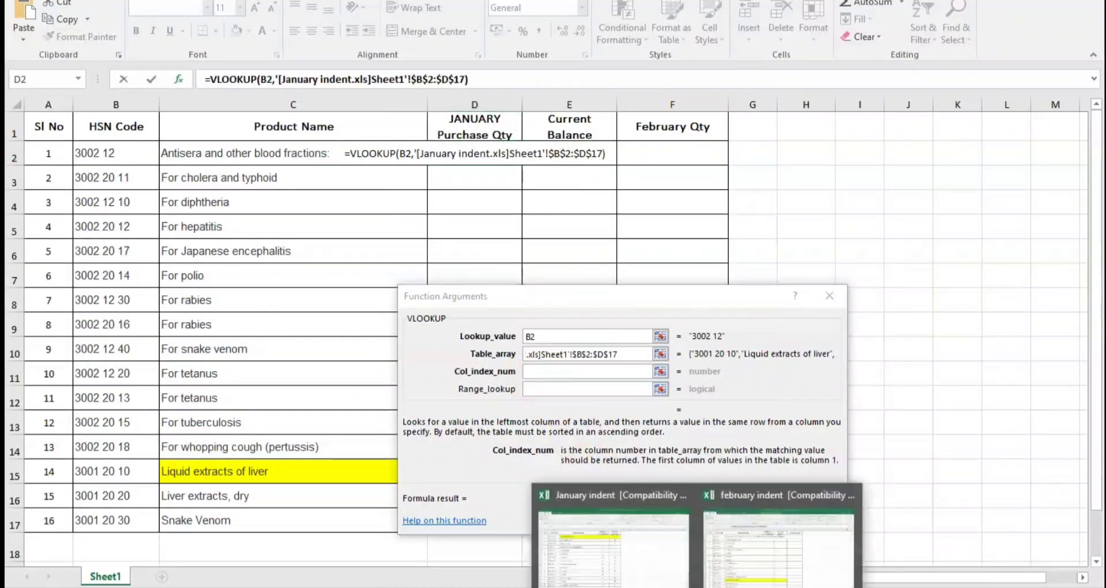
left_click(635, 568)
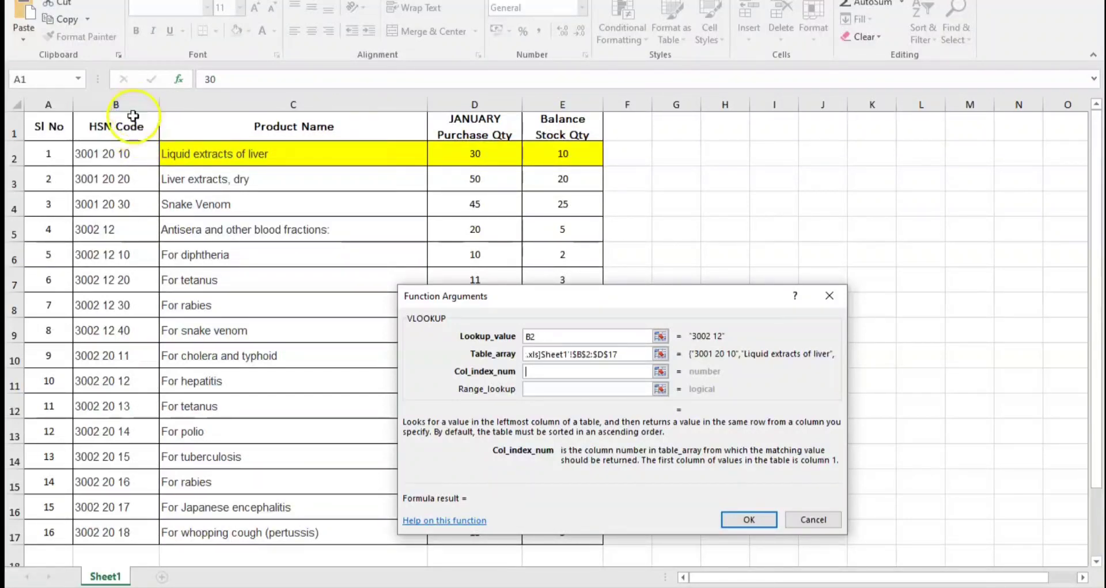
left_click(131, 146)
left_click(208, 151)
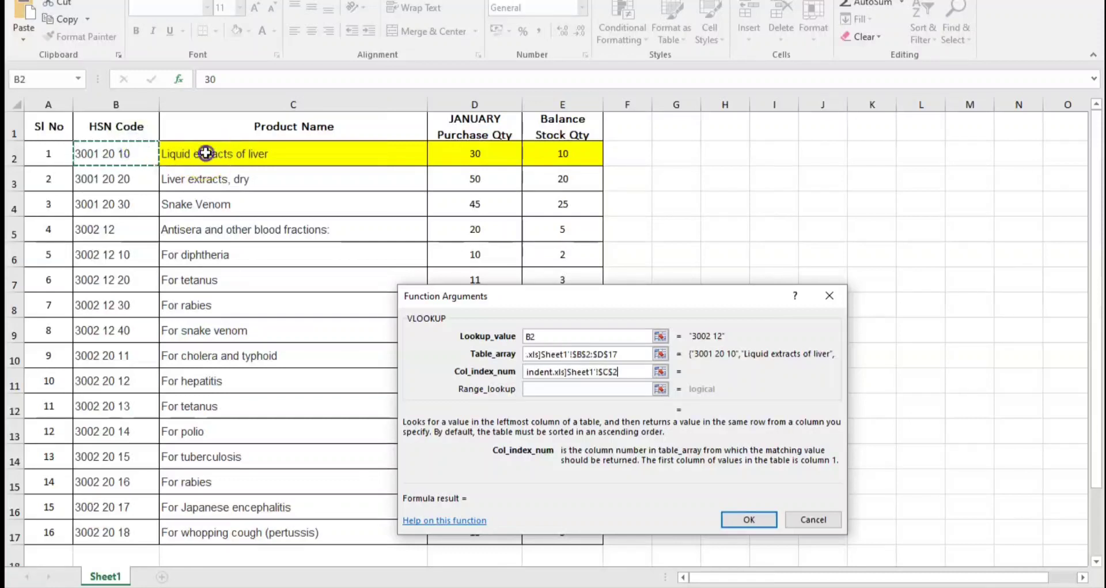
left_click(448, 153)
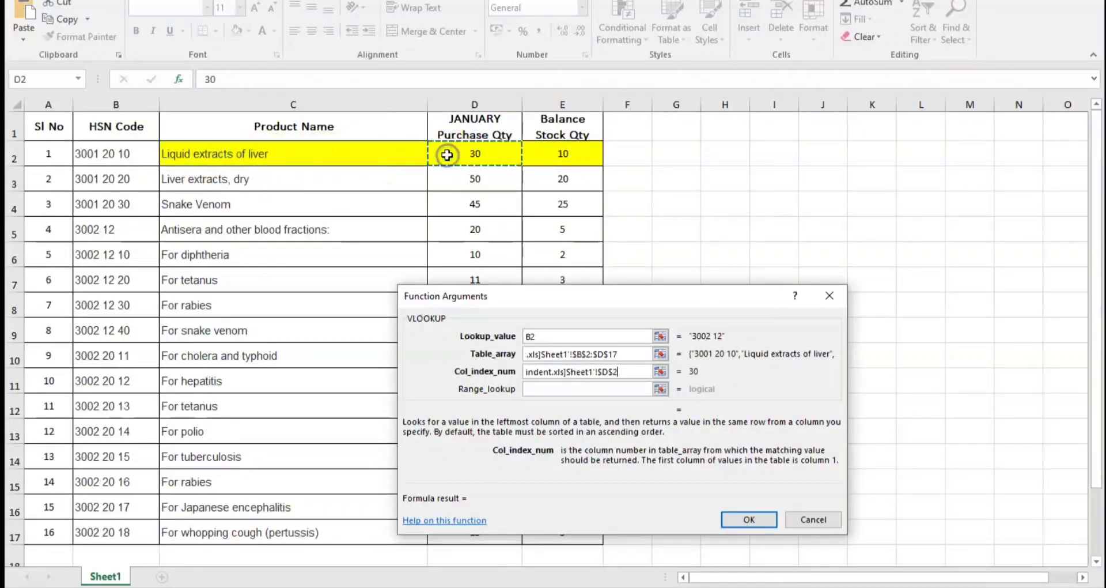
left_click(141, 150)
left_click(208, 151)
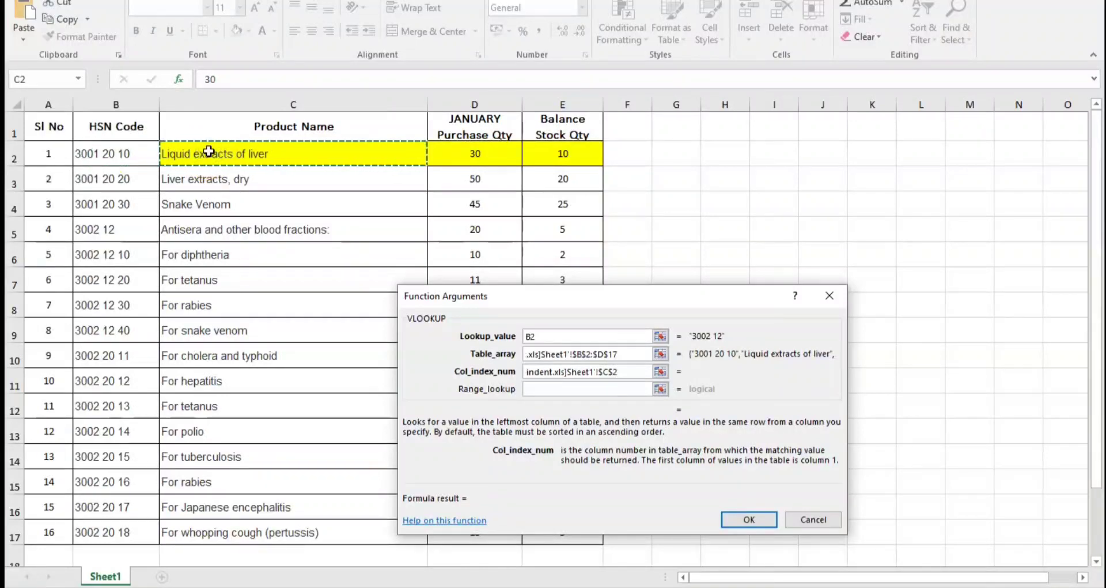
left_click(473, 151)
left_click(633, 332)
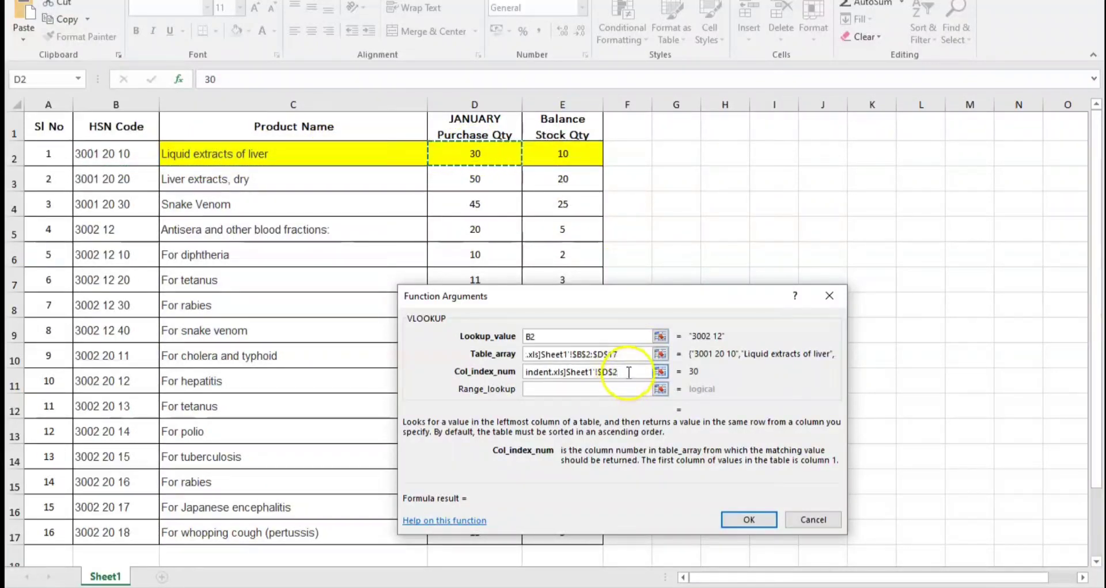
left_click(507, 370)
key("BackSpace")
type("3")
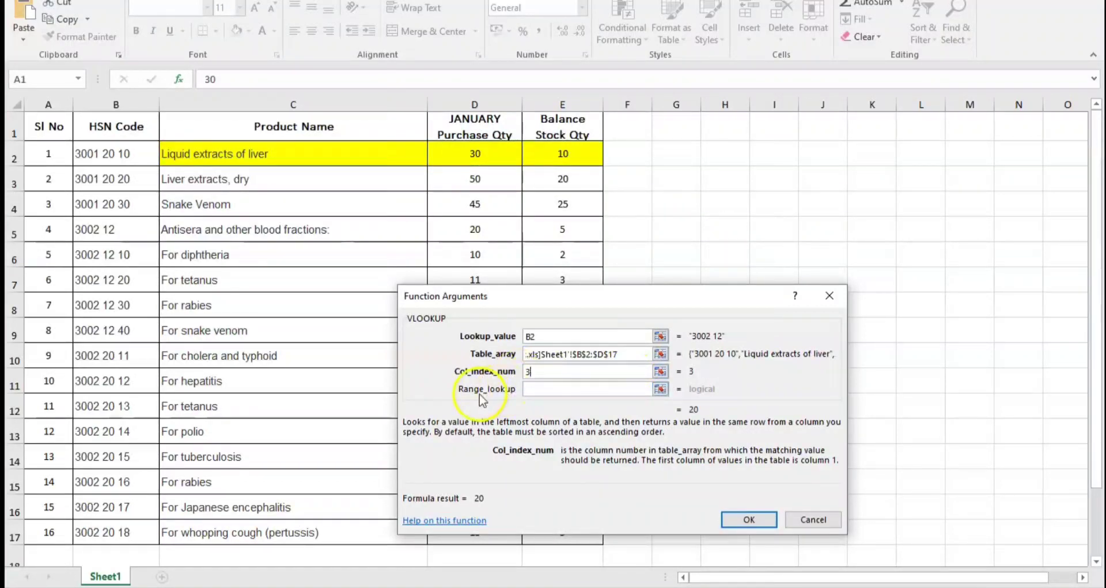
left_click(510, 394)
Step: Enter 0 for exact-match range lookup and confirm the VLOOKUP, returning 20
left_click(534, 390)
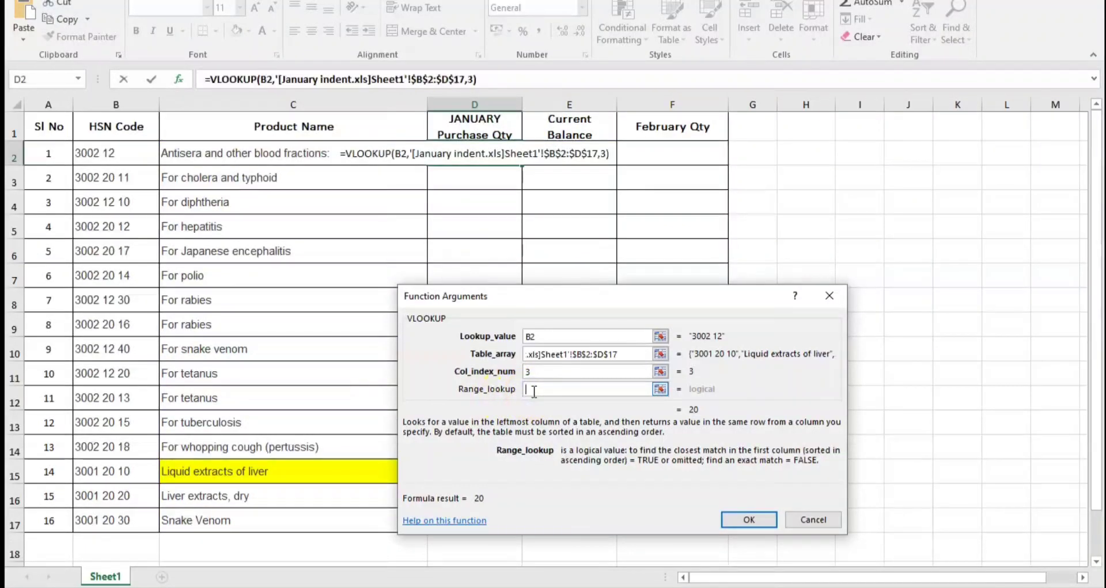
type("0")
left_click(745, 520)
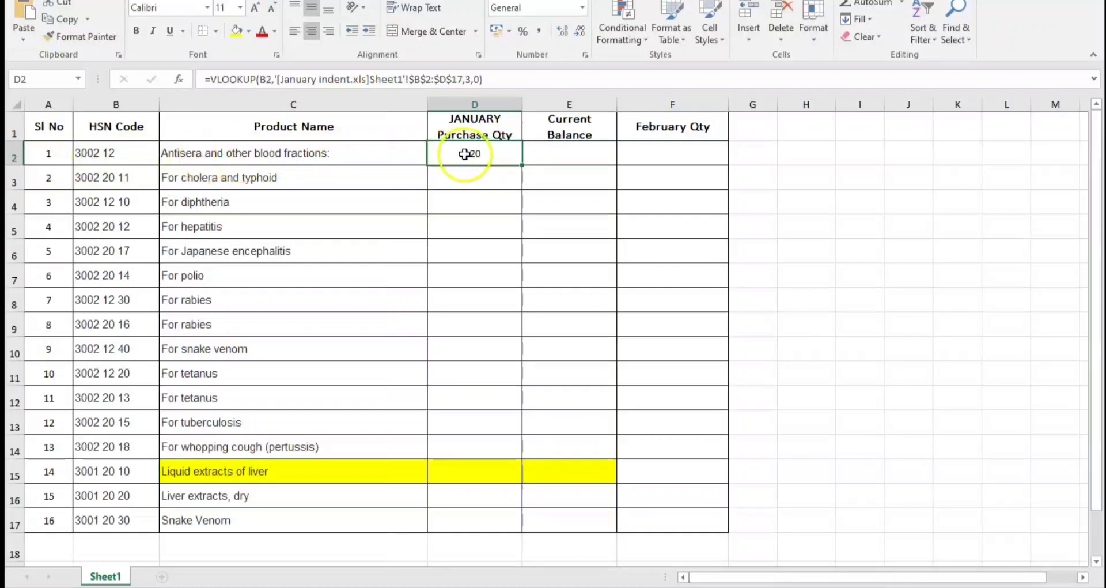
Step: Format D2's result 20 as bold at font size 18
left_click(496, 157)
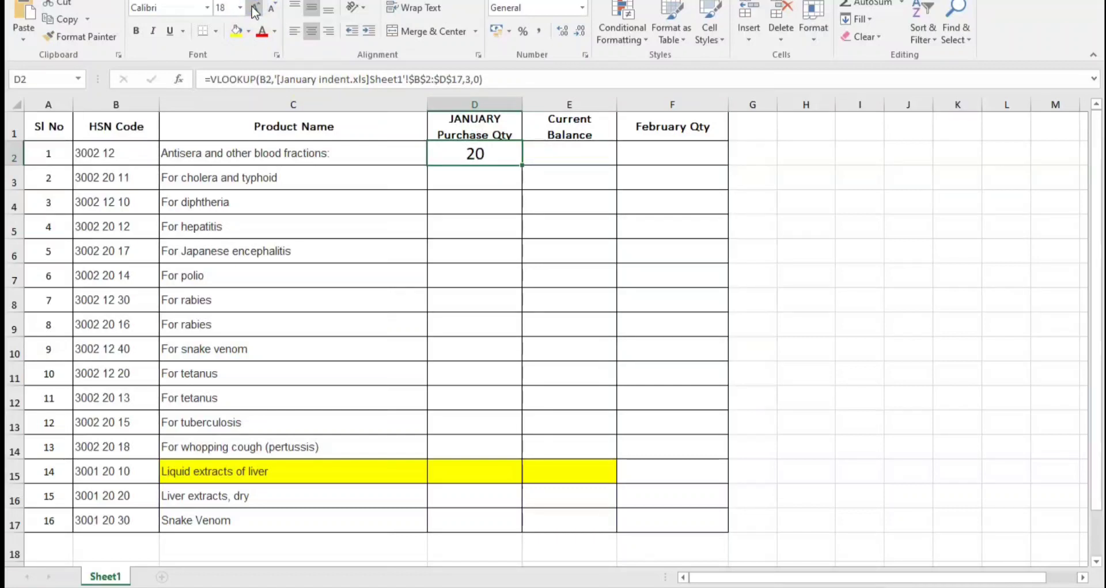
left_click(139, 32)
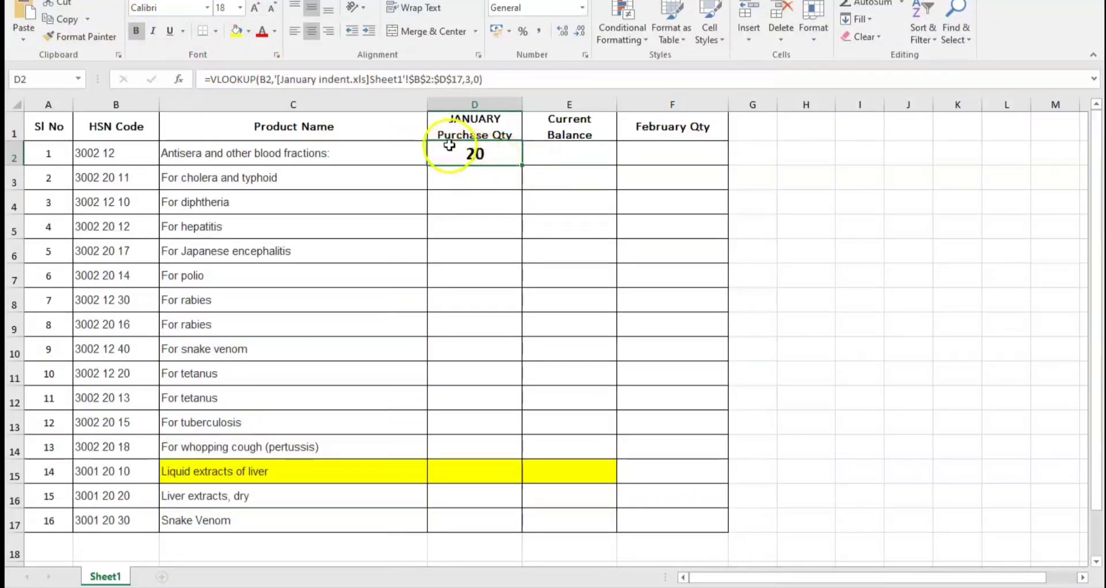
left_click(523, 165)
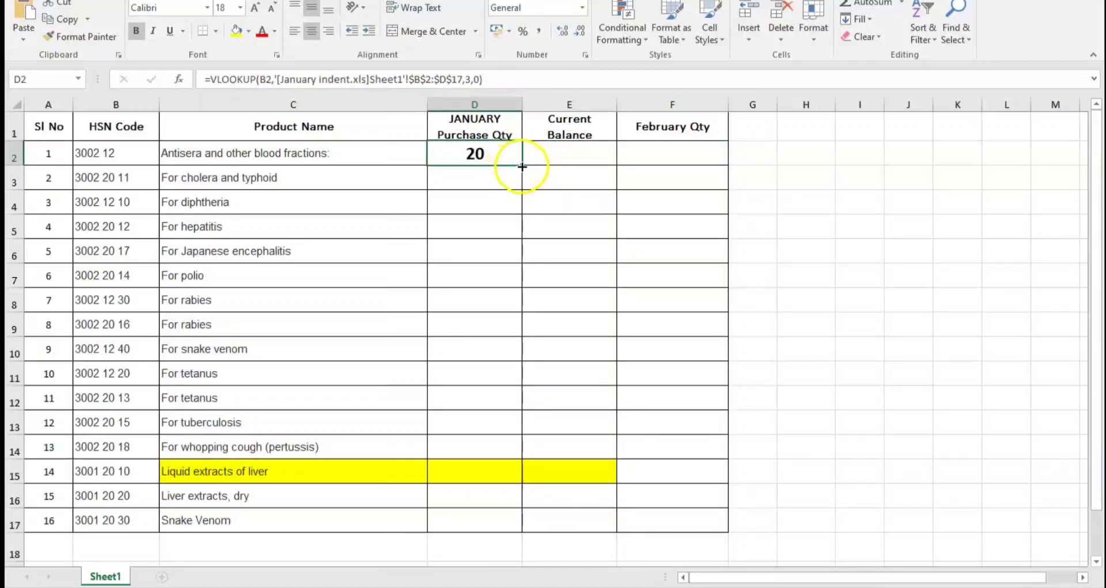
Step: Fill D2's VLOOKUP down to D17 and compare the formulas in D2 and D3
left_click_drag(523, 167, 525, 533)
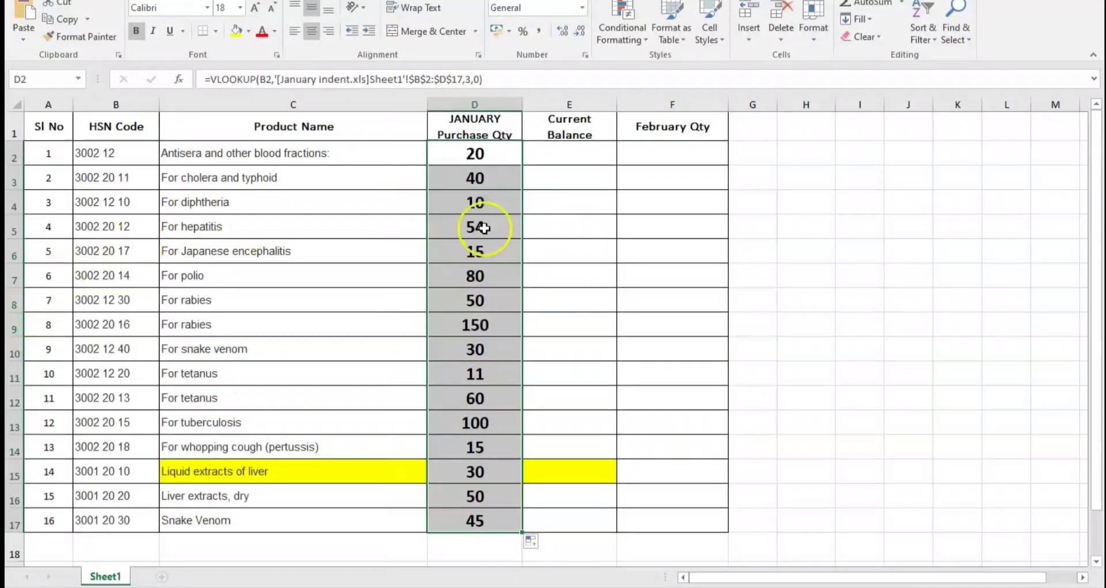
left_click(476, 153)
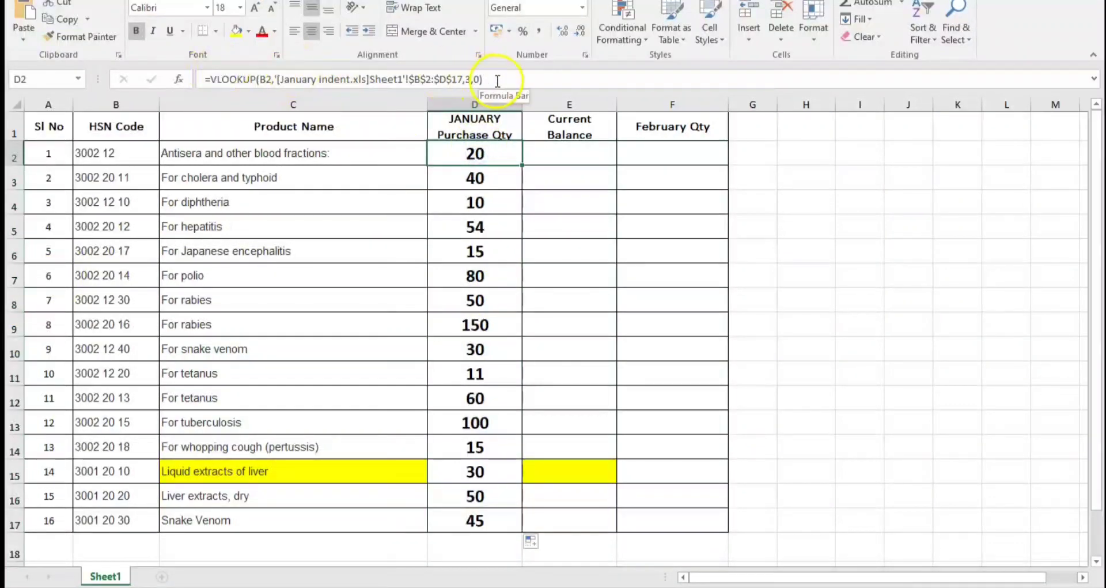
left_click_drag(498, 80, 204, 79)
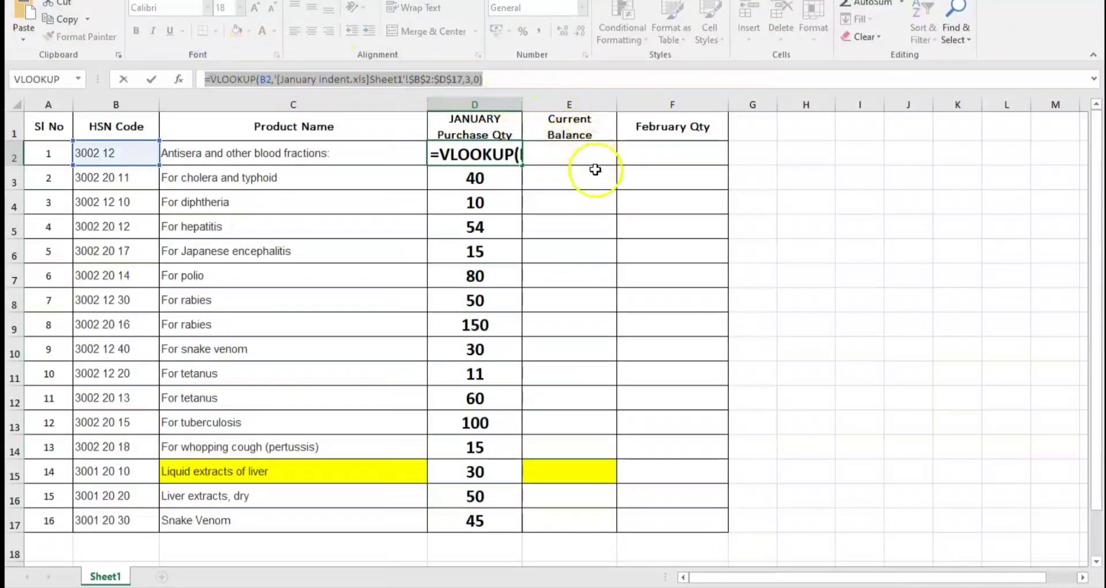
key("Escape")
left_click(497, 185)
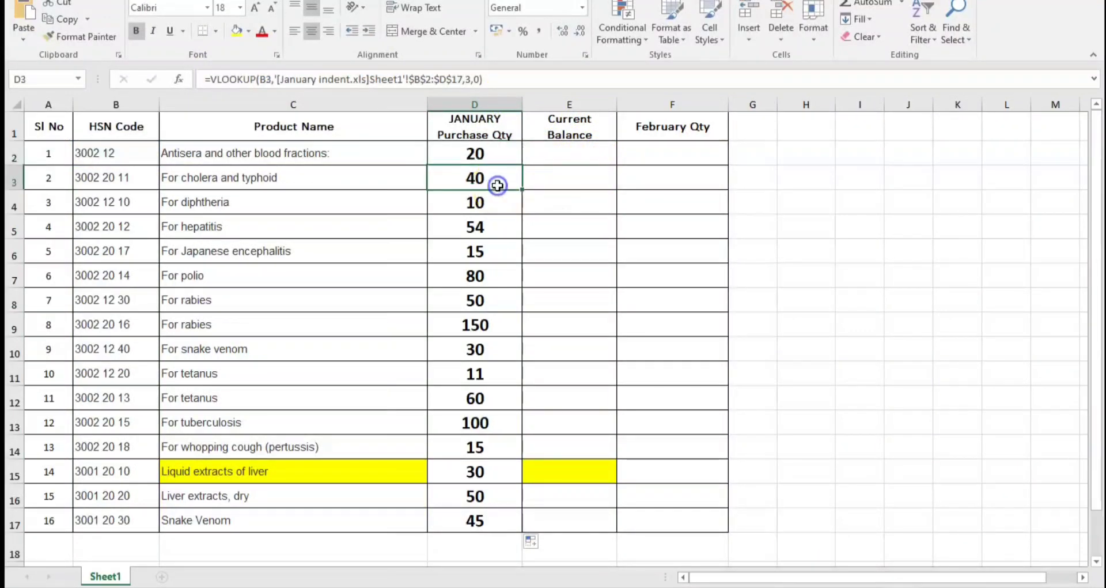
left_click(495, 153)
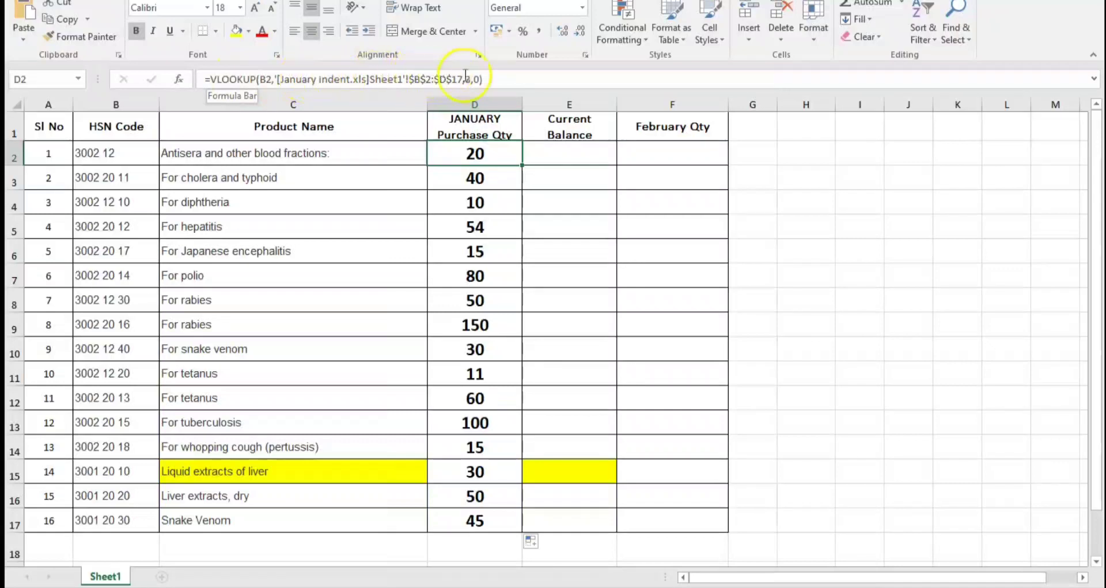
Step: Copy column D and paste it back over itself as values only
left_click(498, 99)
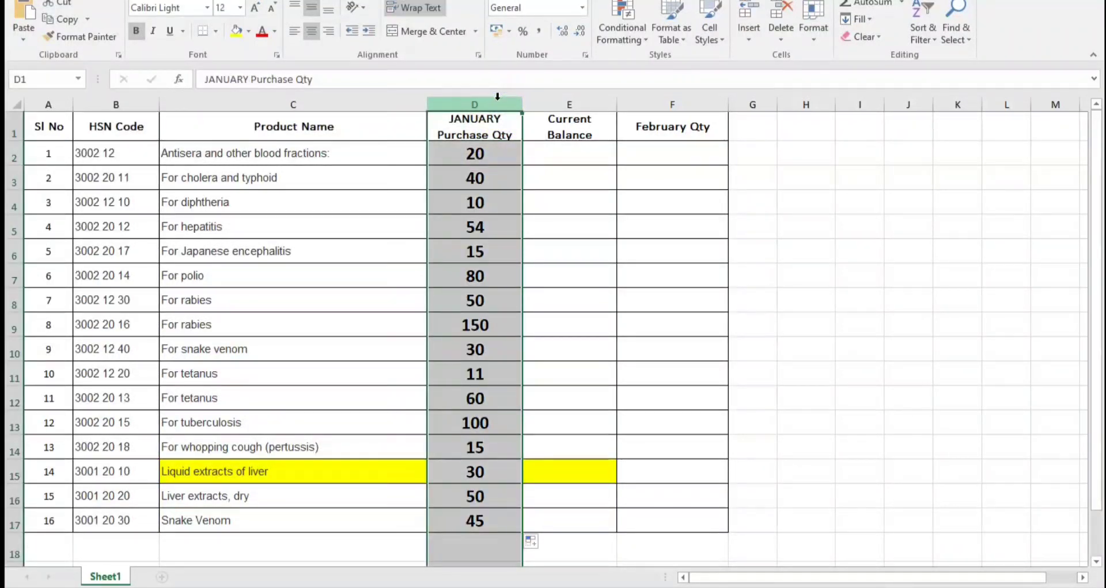
right_click(498, 98)
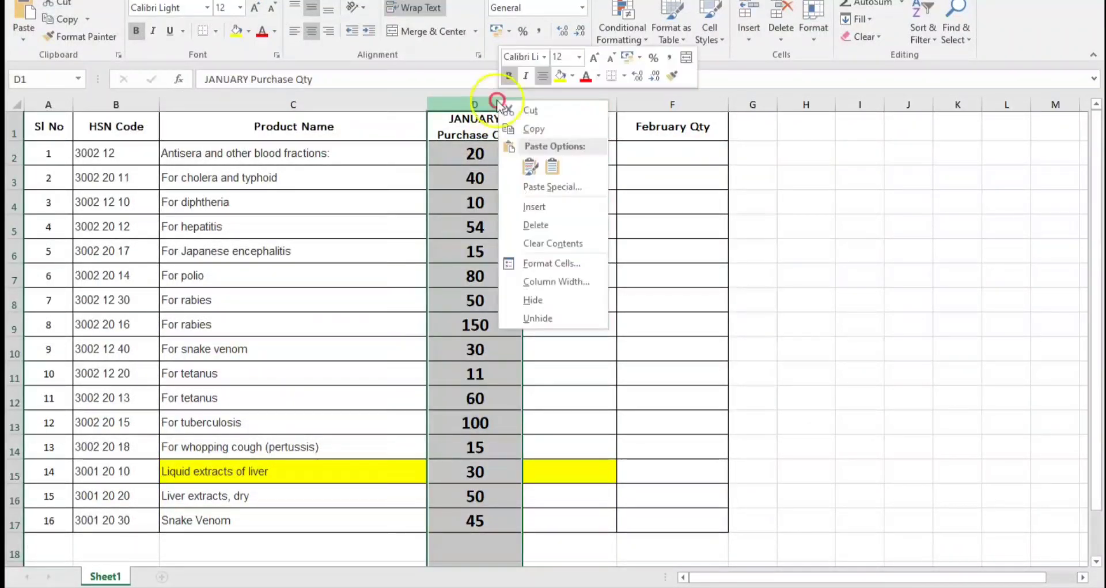
left_click(519, 134)
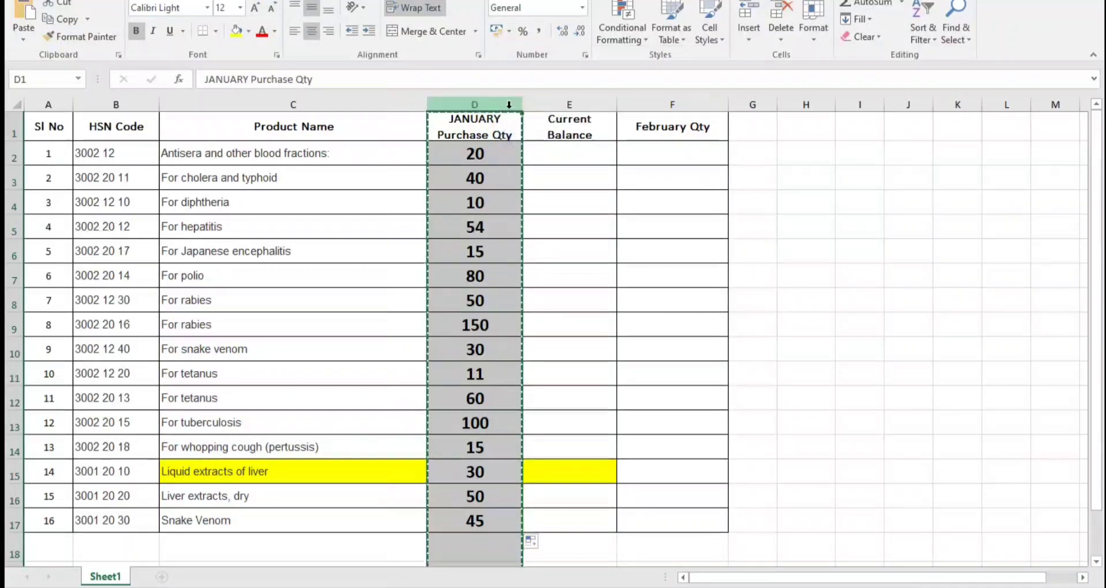
right_click(509, 106)
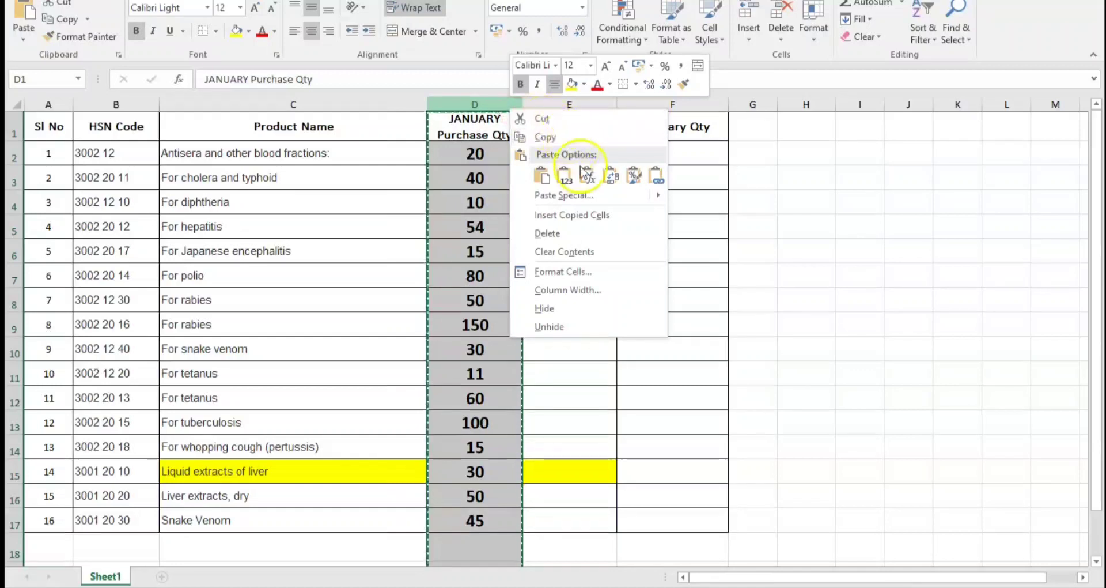
left_click(573, 195)
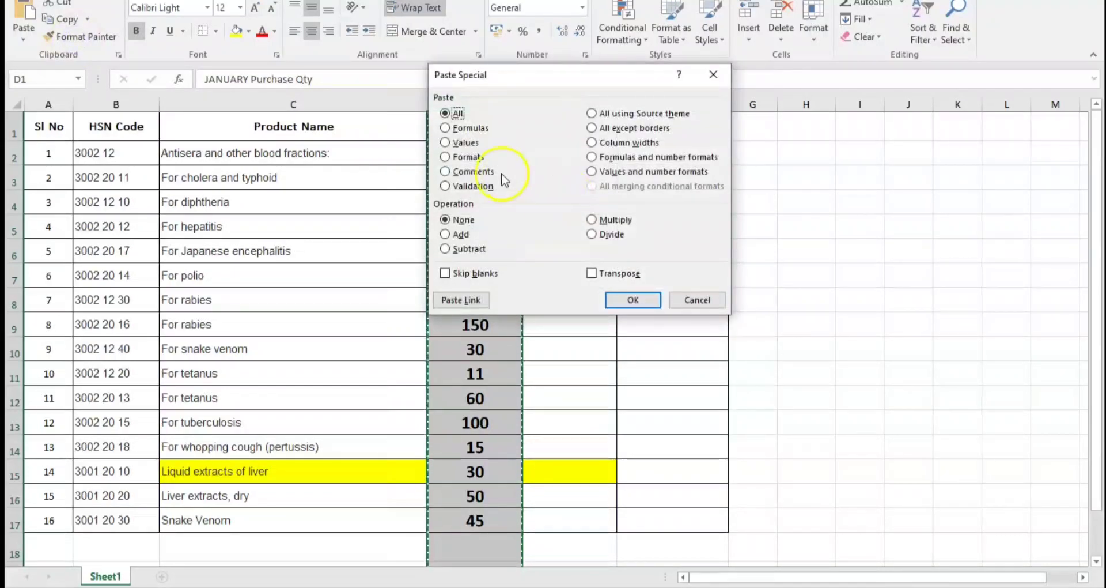
left_click(466, 142)
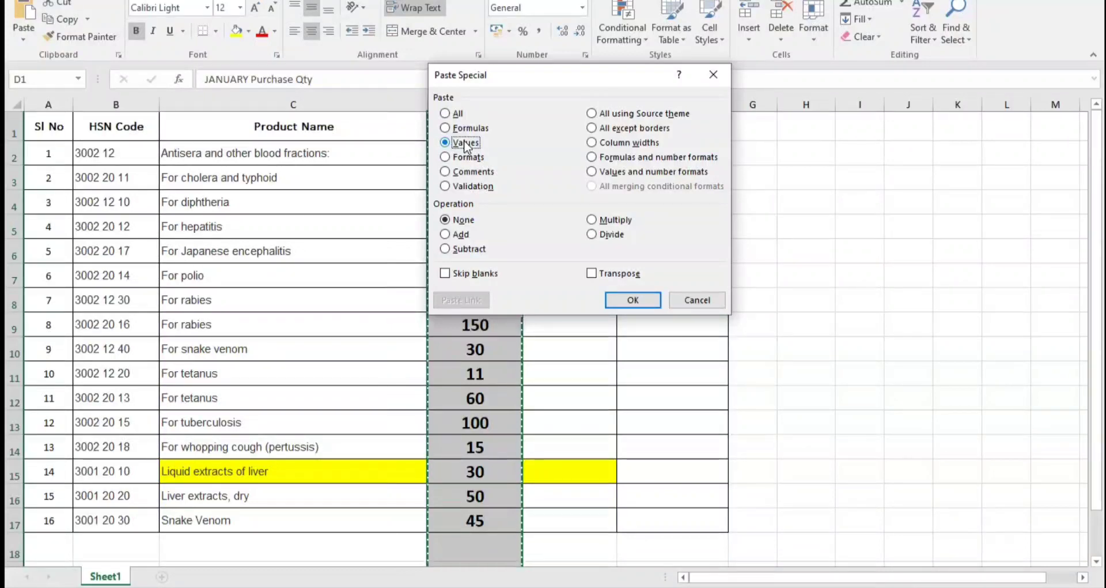
left_click(638, 305)
Step: Verify D2 now holds the plain value 20 and check the cells below
left_click(488, 154)
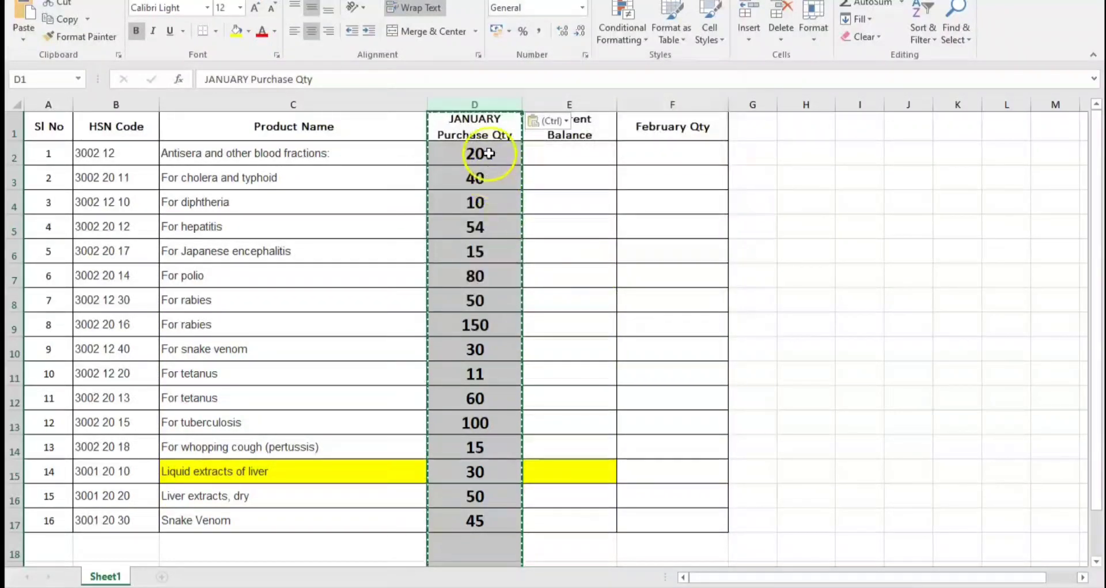
key("Escape")
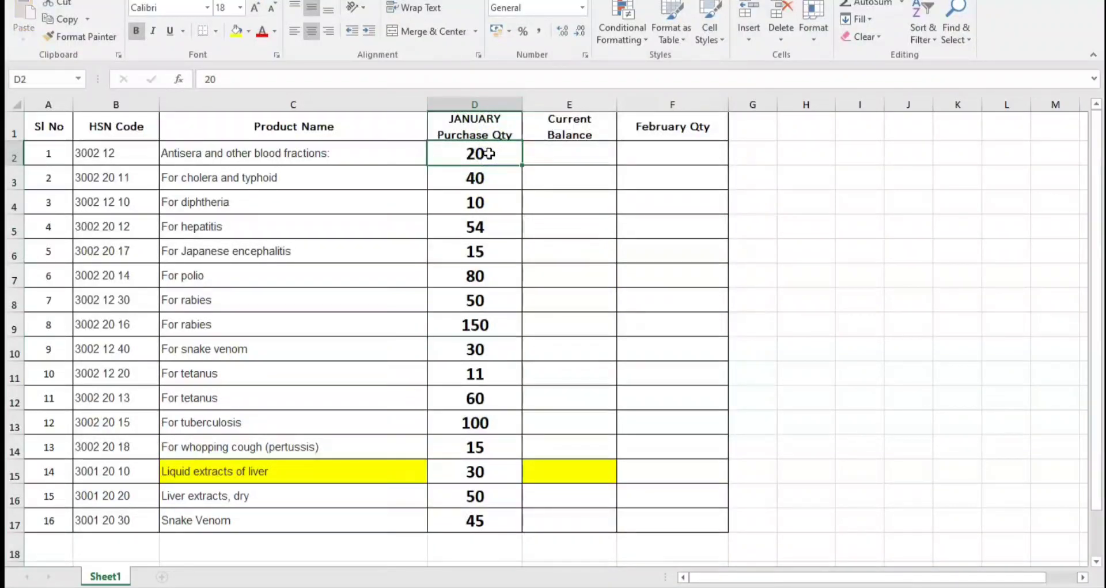
left_click(490, 173)
left_click(487, 202)
left_click(490, 249)
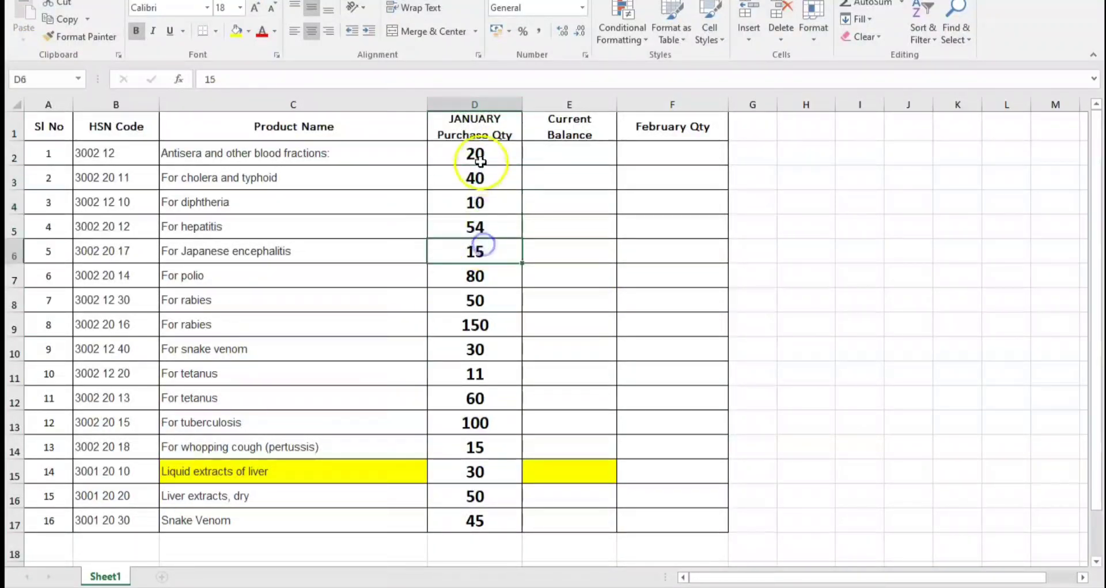
left_click(487, 154)
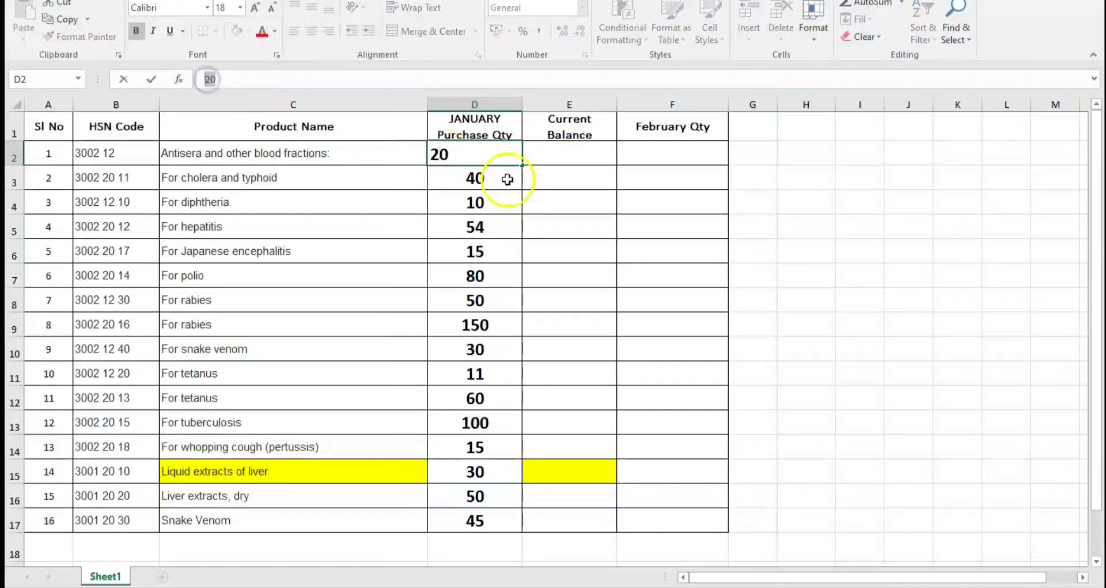
left_click(506, 178)
Step: Start a VLOOKUP in Current Balance cell E2 with B2's HSN code as the lookup value
left_click(564, 160)
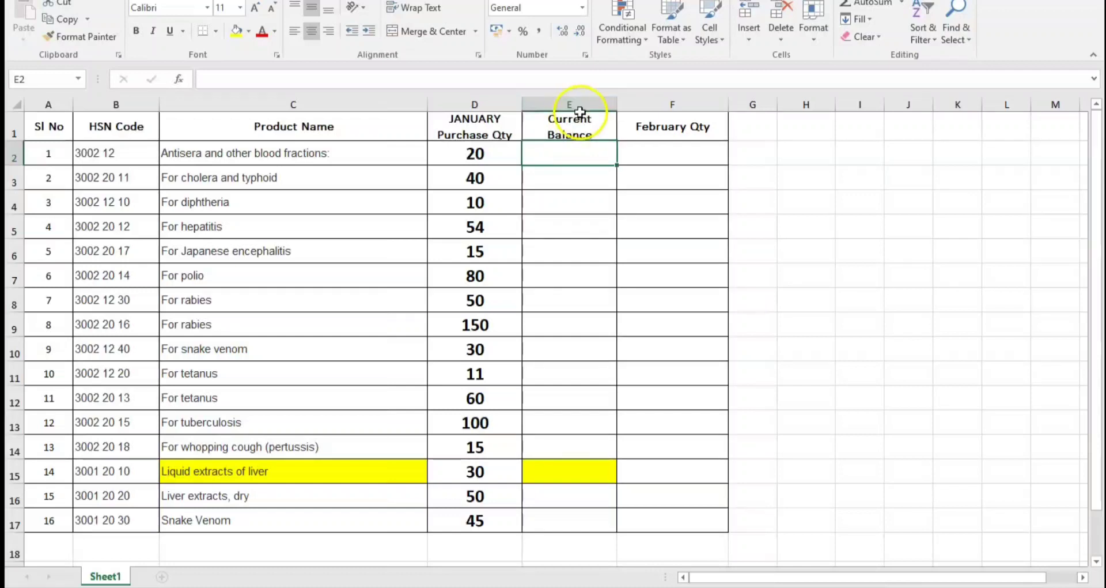
left_click_drag(583, 118, 594, 525)
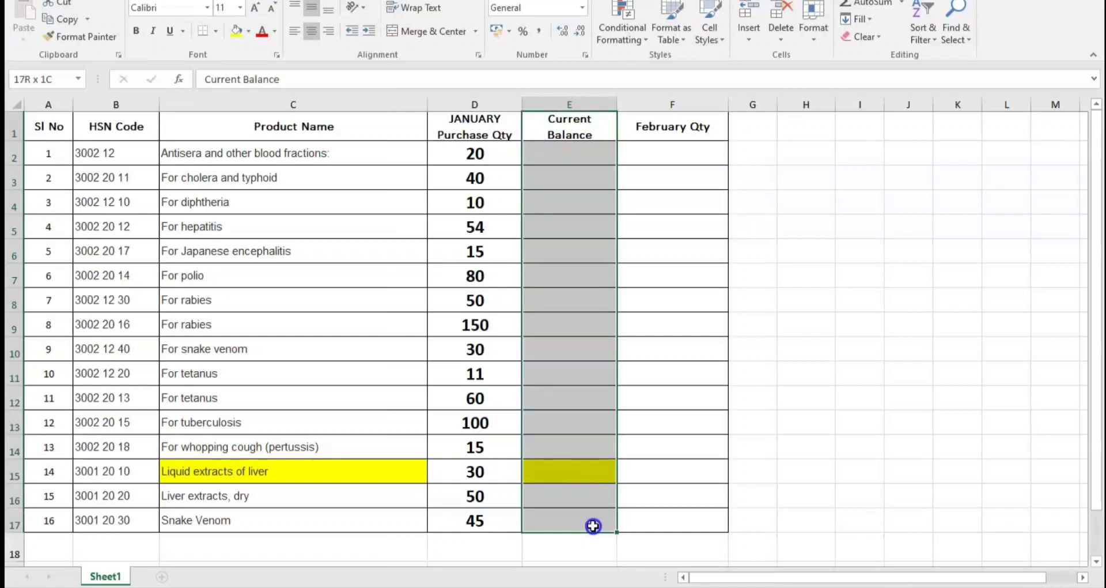
left_click(553, 160)
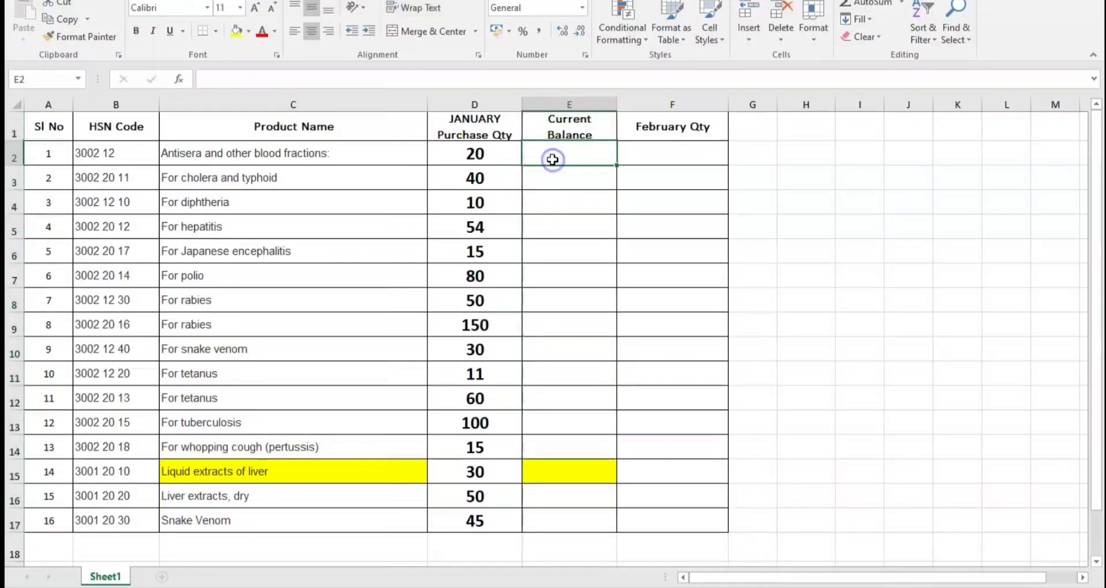
type("=")
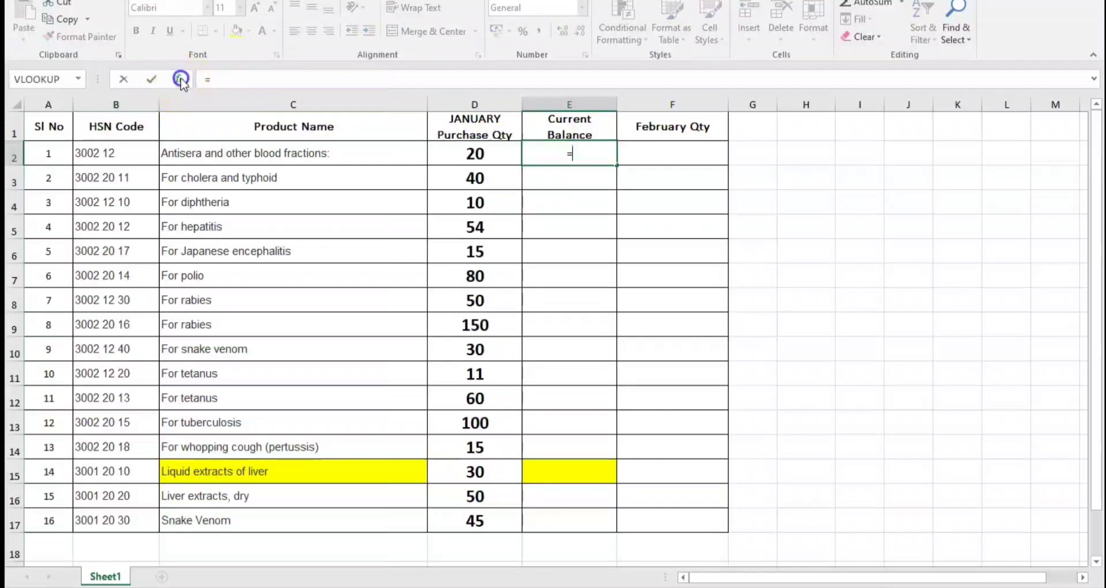
left_click(177, 78)
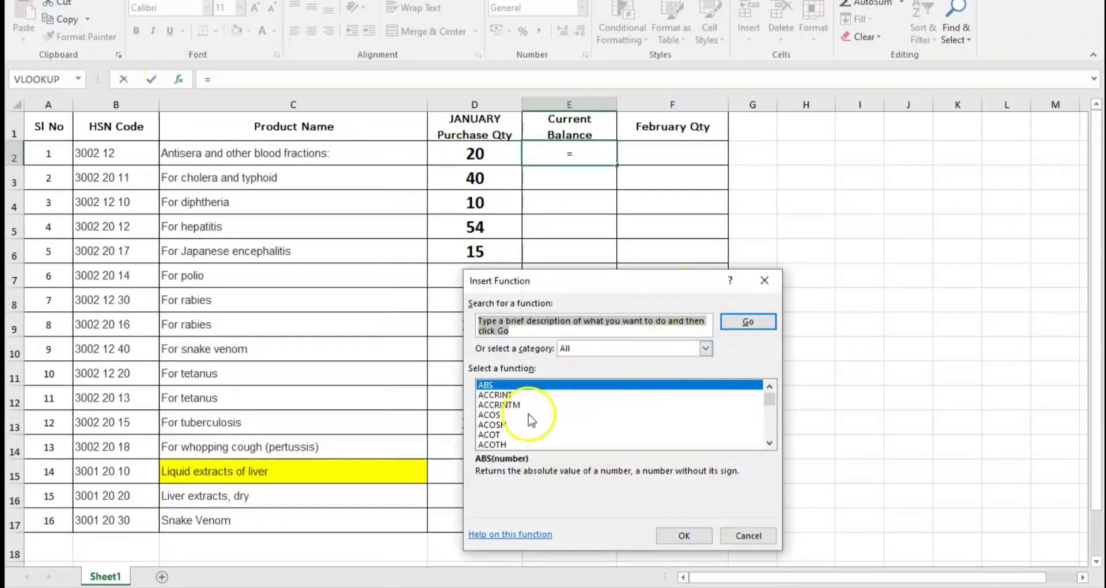
left_click(500, 415)
type("var")
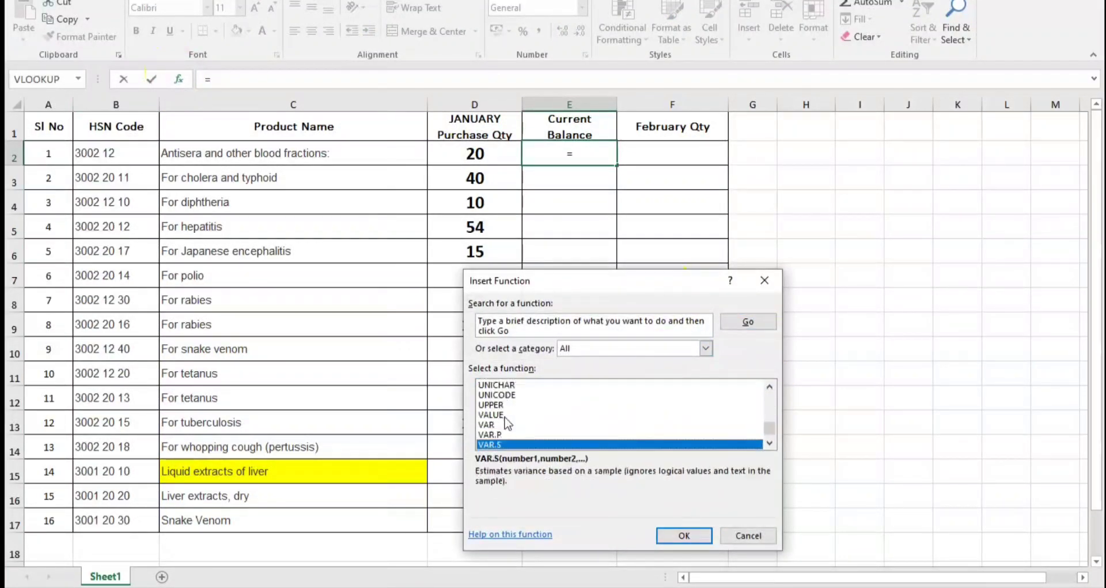
type("pavl")
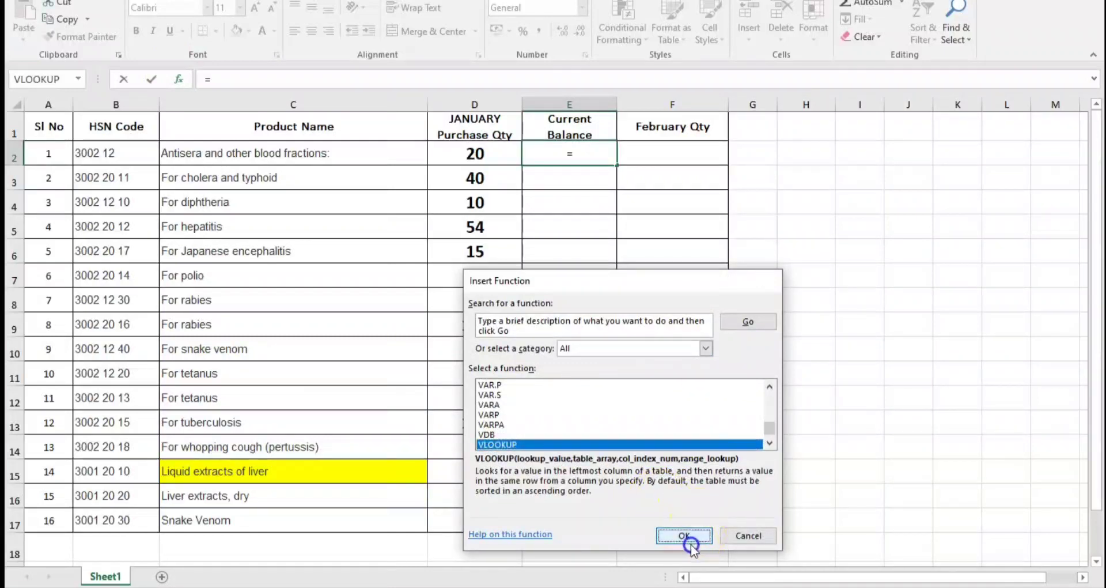
left_click(684, 535)
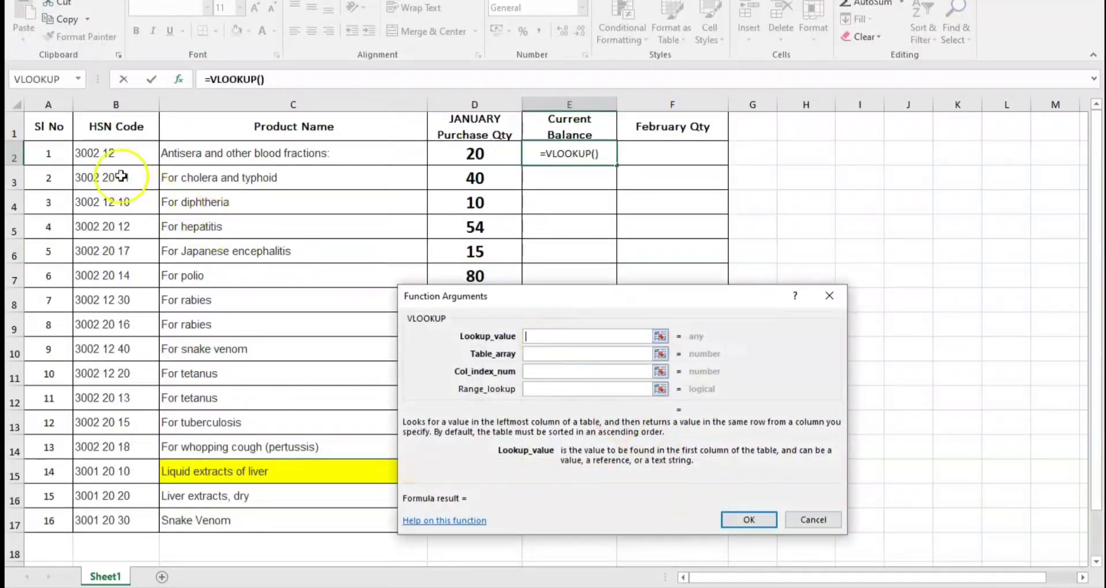
left_click(110, 152)
left_click(573, 354)
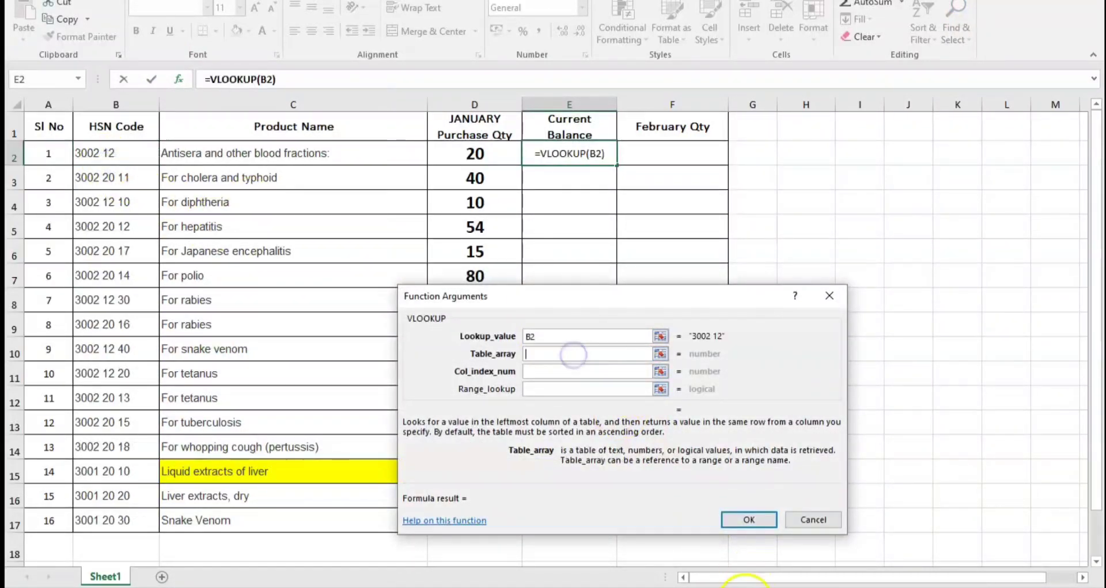
Step: Select the January indent sheet's B2:E17 stock table as the VLOOKUP table array
mouse_move(622, 585)
left_click(623, 562)
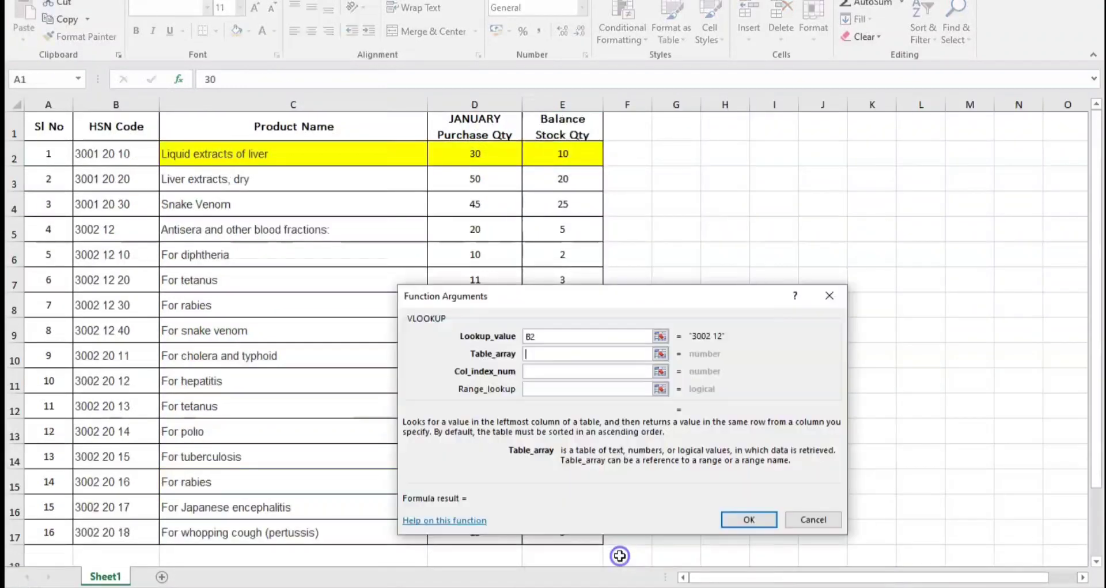
left_click_drag(93, 152, 541, 160)
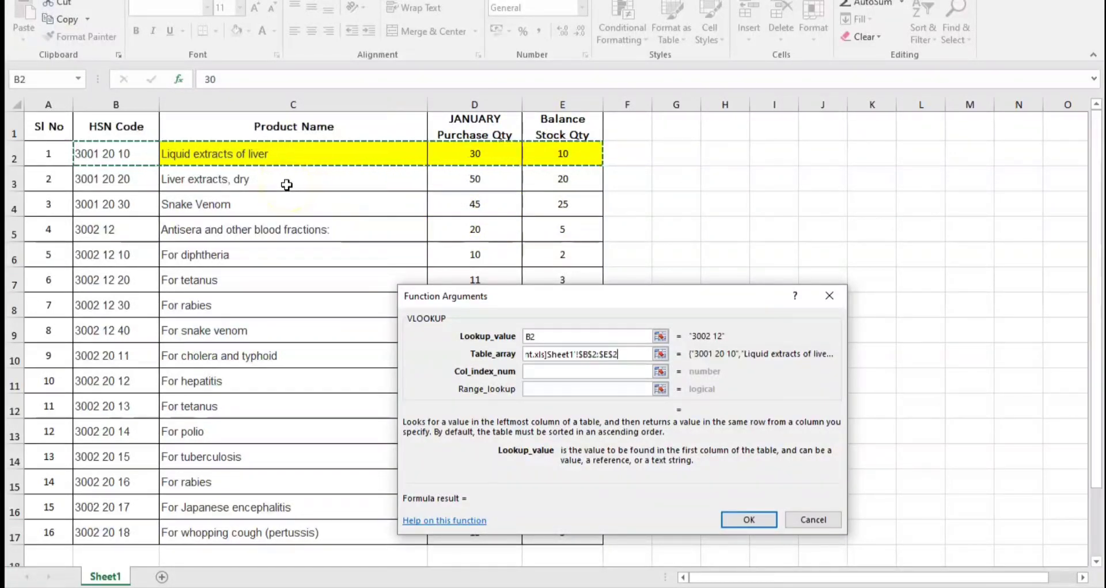
key("shift+Down")
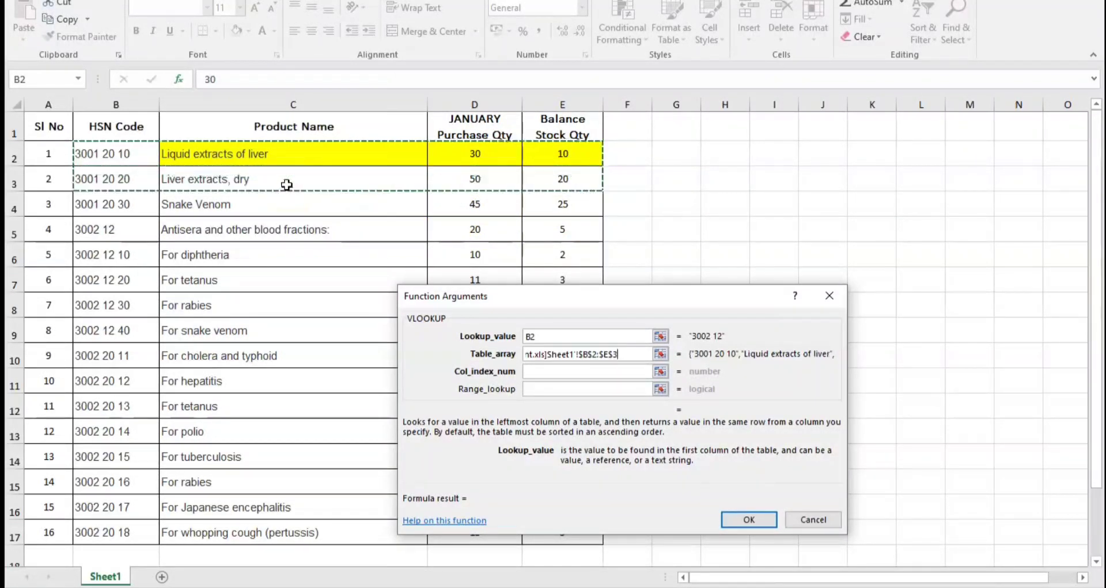
key("shift+Down")
key("shift+Down")
key("shift+Down")
key("shift+Down")
key("shift+Down")
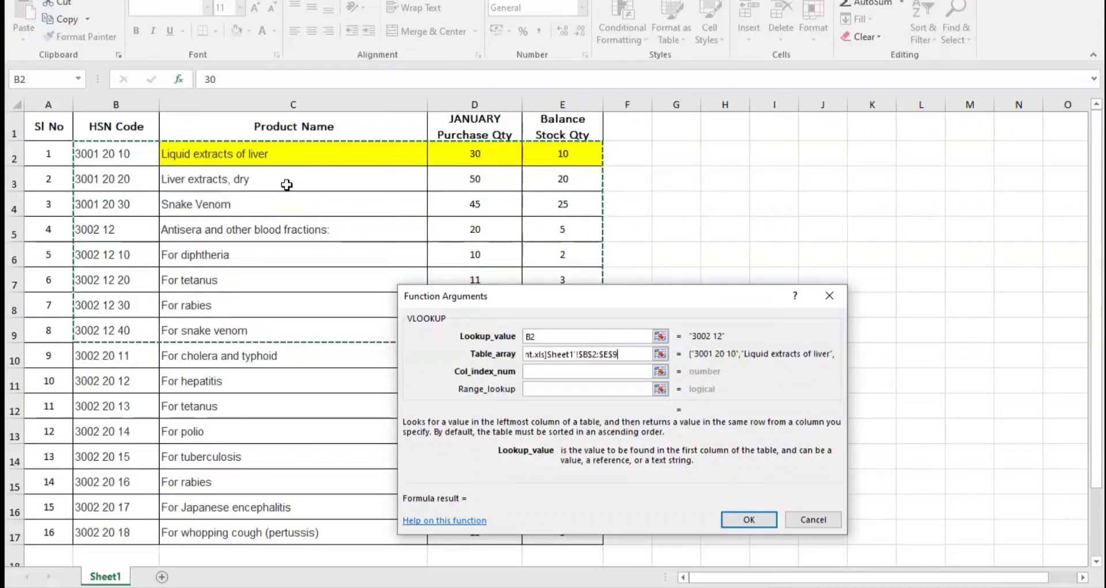
key("shift+Down")
key("shift+Down")
key("shift+Down")
key("shift+Down")
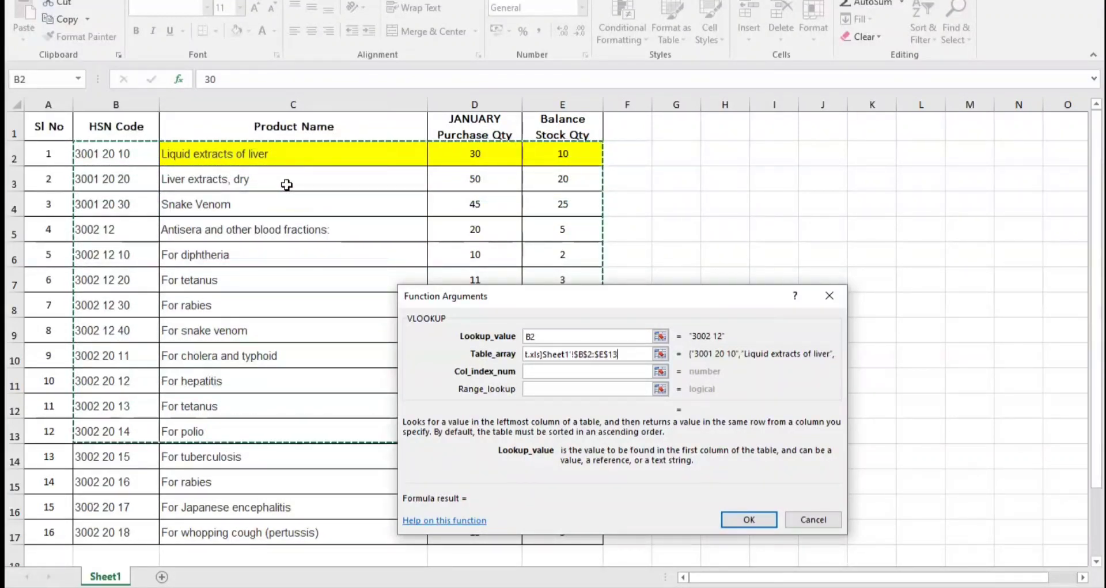
key("shift+Down")
key("shift+Down")
key("shift+Down")
key("shift+Down")
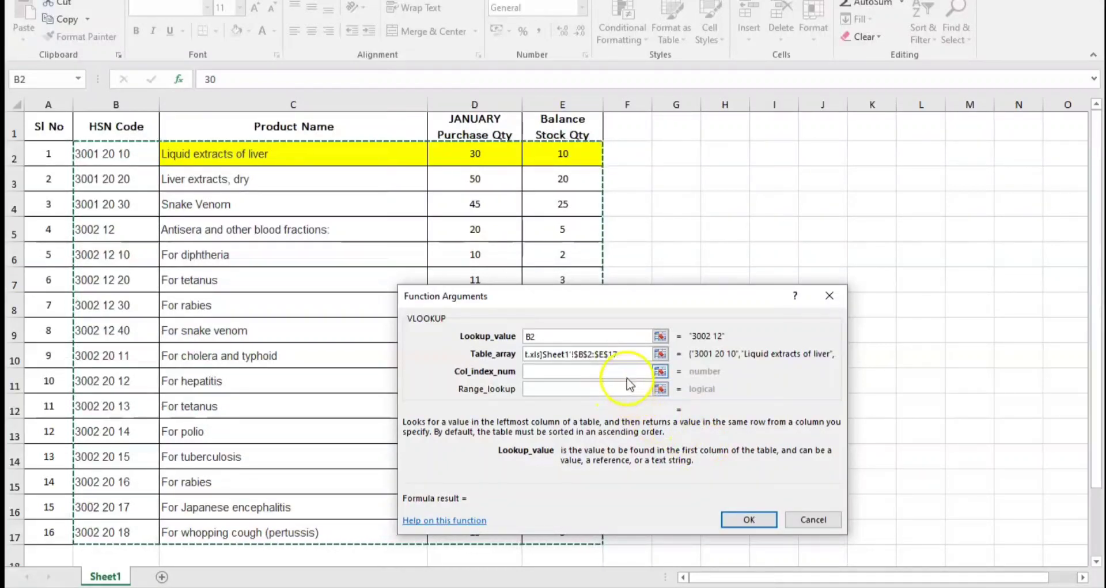
Step: Enter 4 as the VLOOKUP column index number
left_click(628, 377)
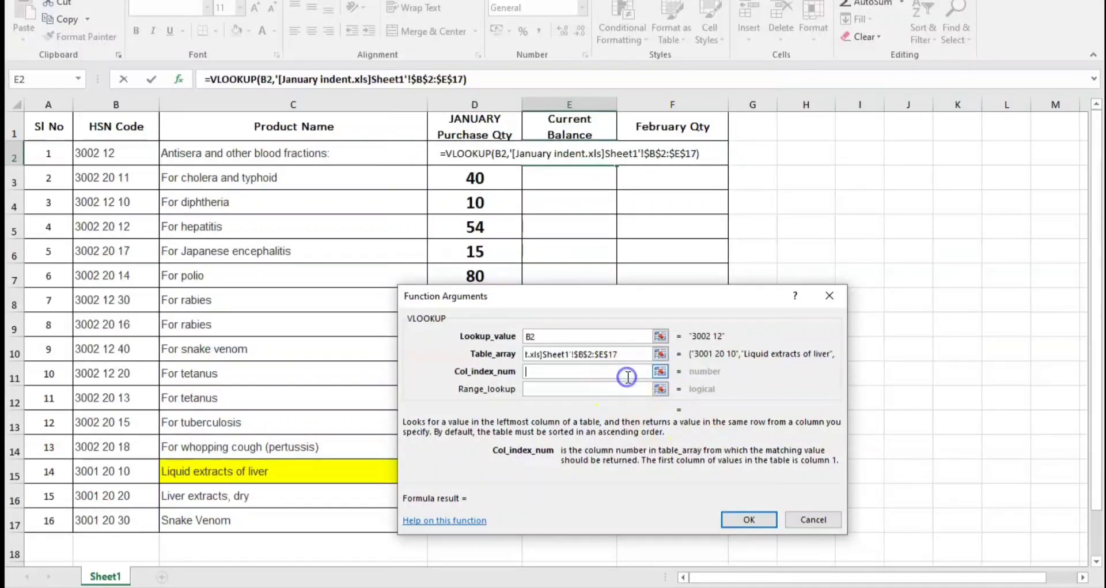
type("4")
left_click(630, 388)
Step: Finish the VLOOKUP with 0 for exact match and make E2's result bold at size 20
type("0")
left_click(757, 519)
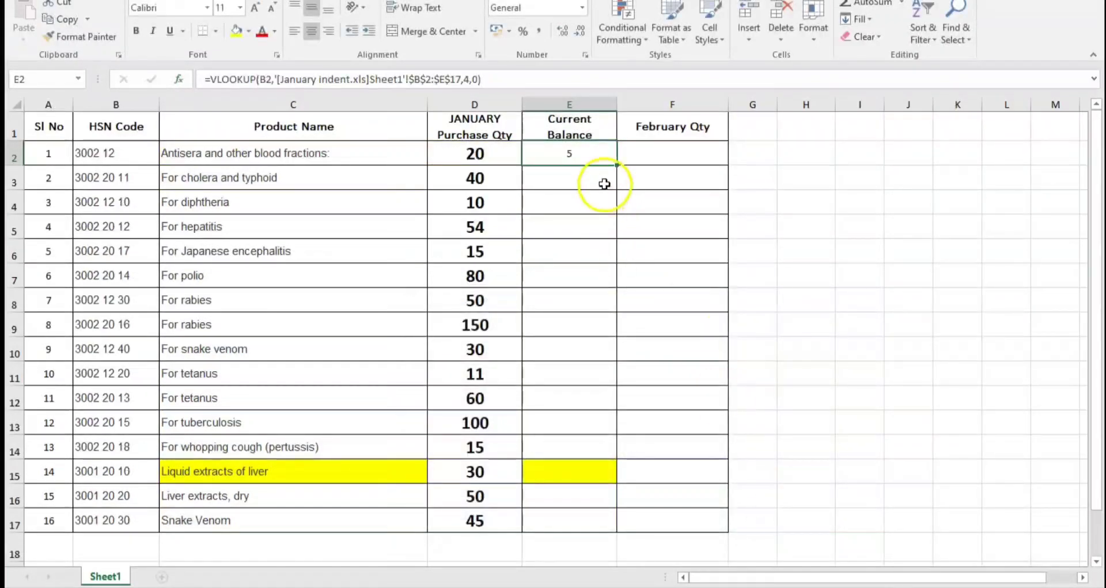
left_click(254, 7)
left_click(254, 8)
left_click(255, 7)
left_click(254, 8)
left_click(254, 7)
left_click(136, 30)
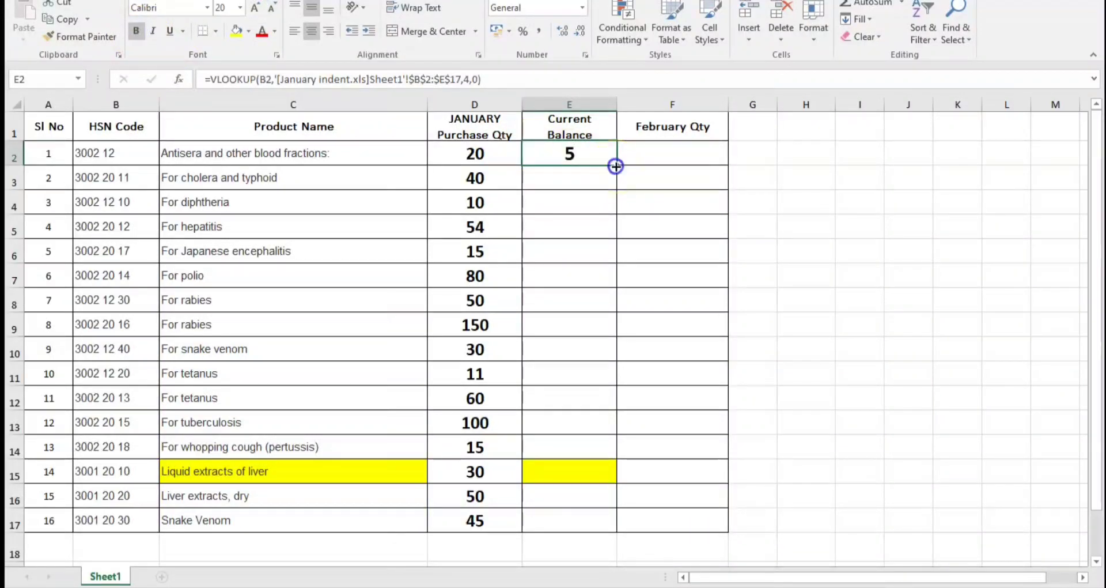
Step: Fill the VLOOKUP down to E17, giving balances from 5 through 25
left_click_drag(616, 166, 619, 534)
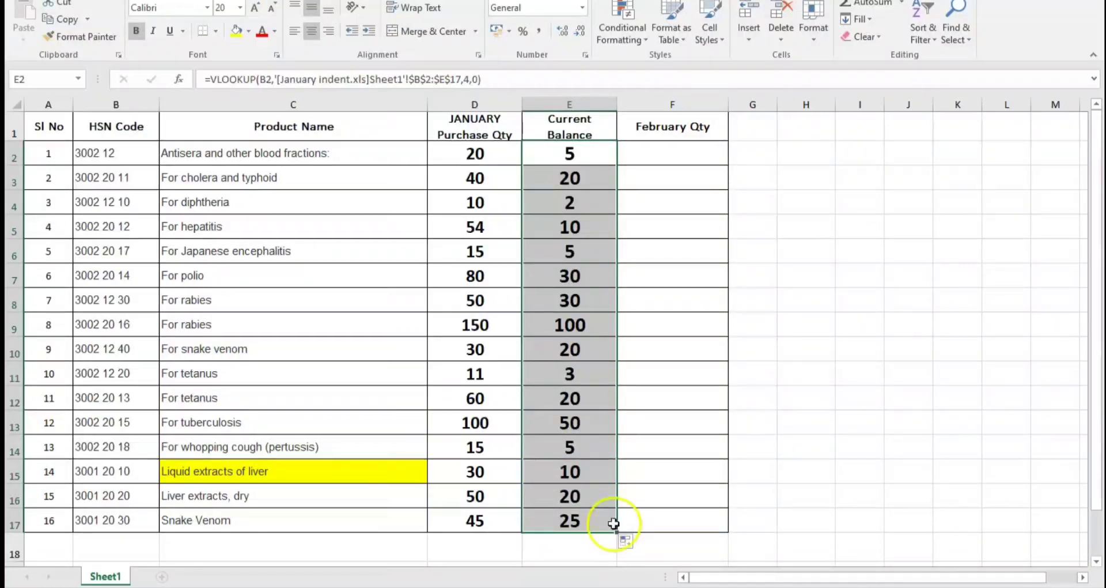
left_click(599, 168)
left_click(598, 105)
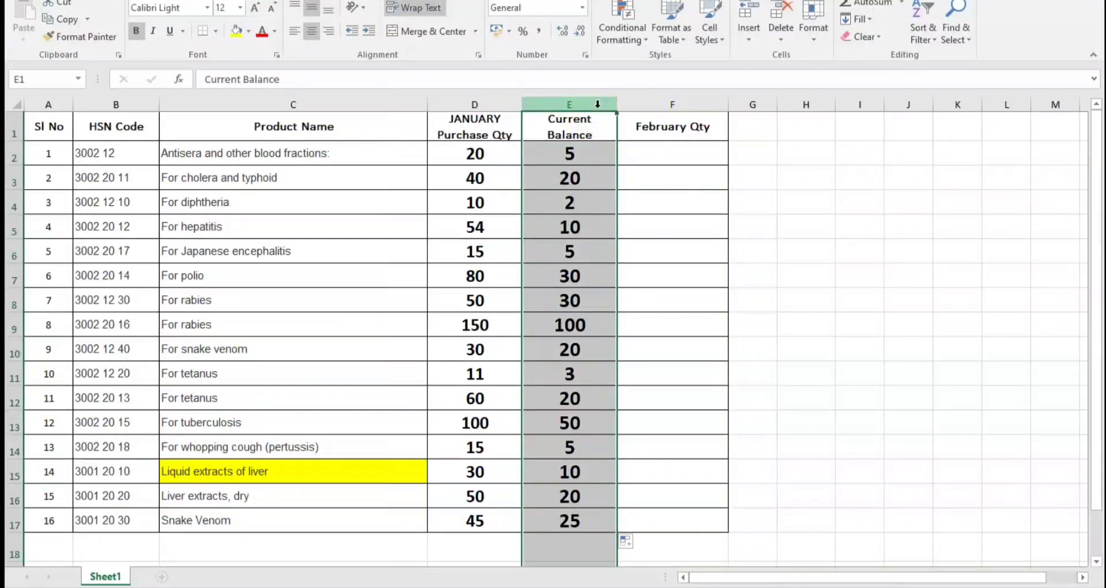
Step: Copy column E and paste it back onto itself as values only
right_click(598, 105)
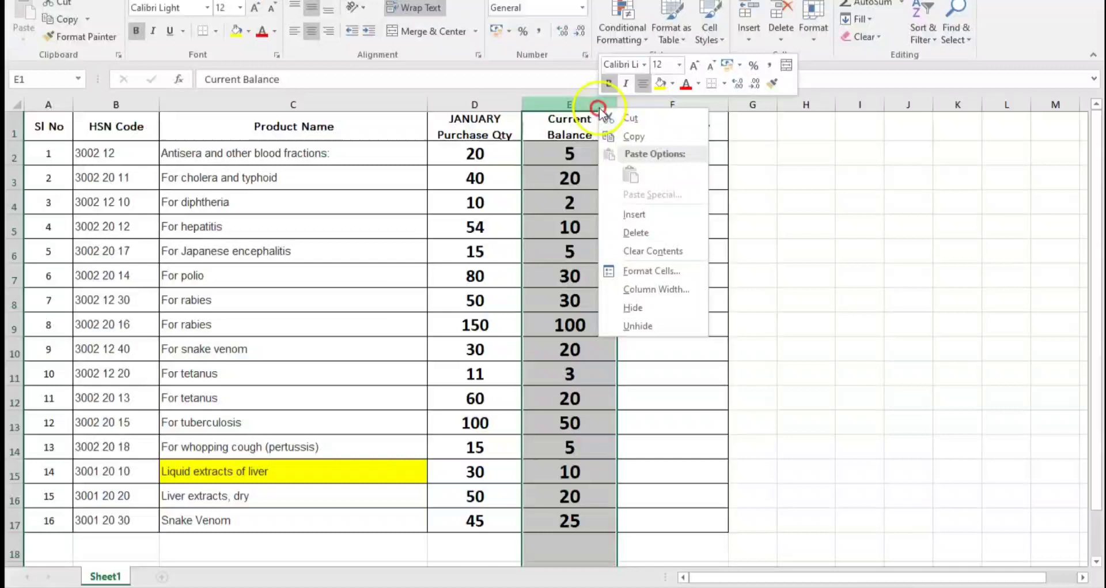
left_click(623, 136)
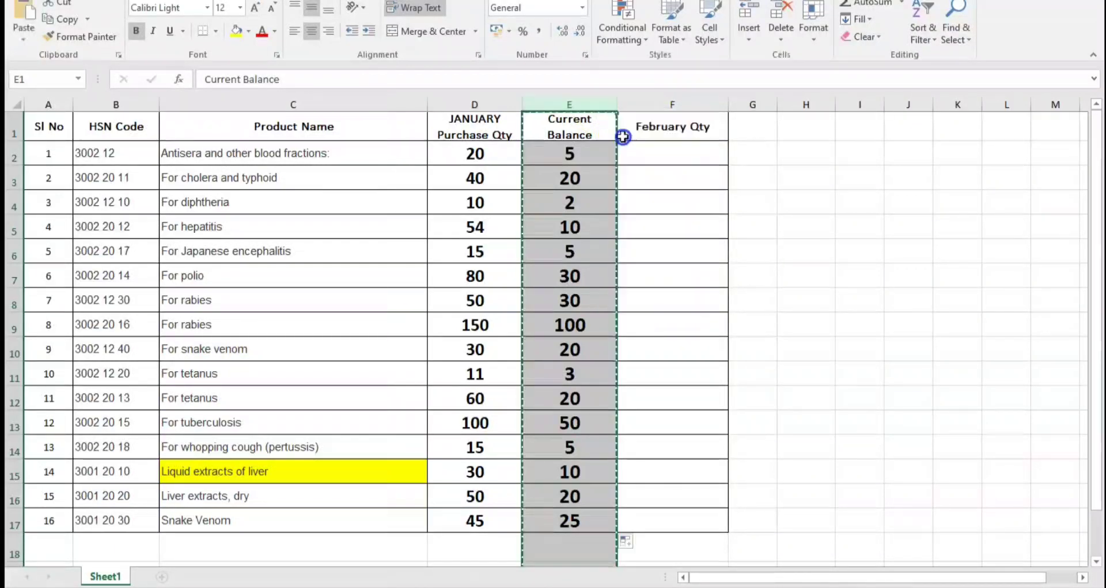
right_click(590, 103)
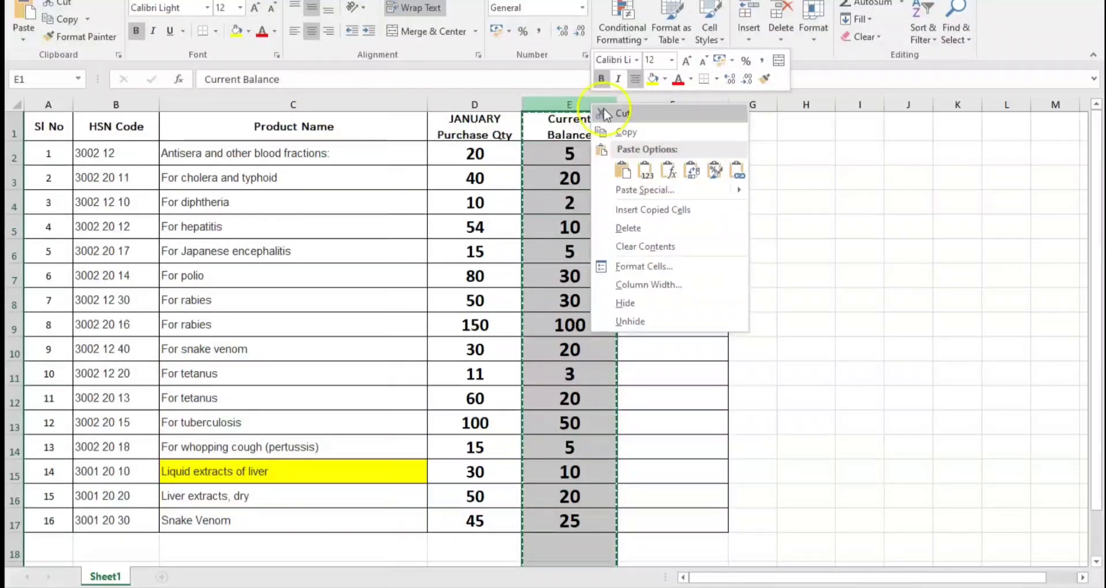
left_click(621, 187)
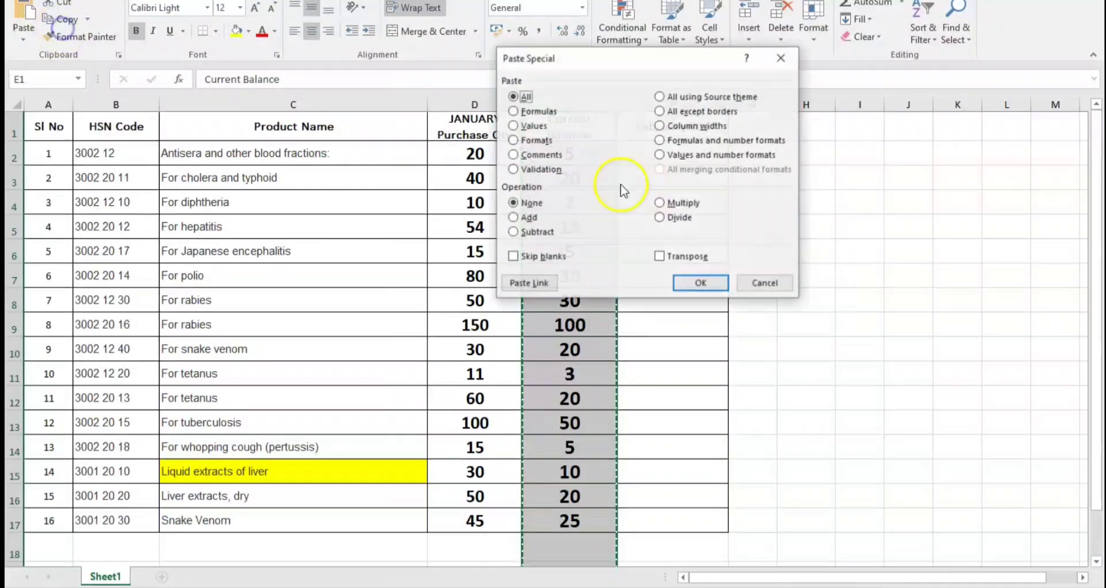
left_click(514, 126)
left_click(699, 284)
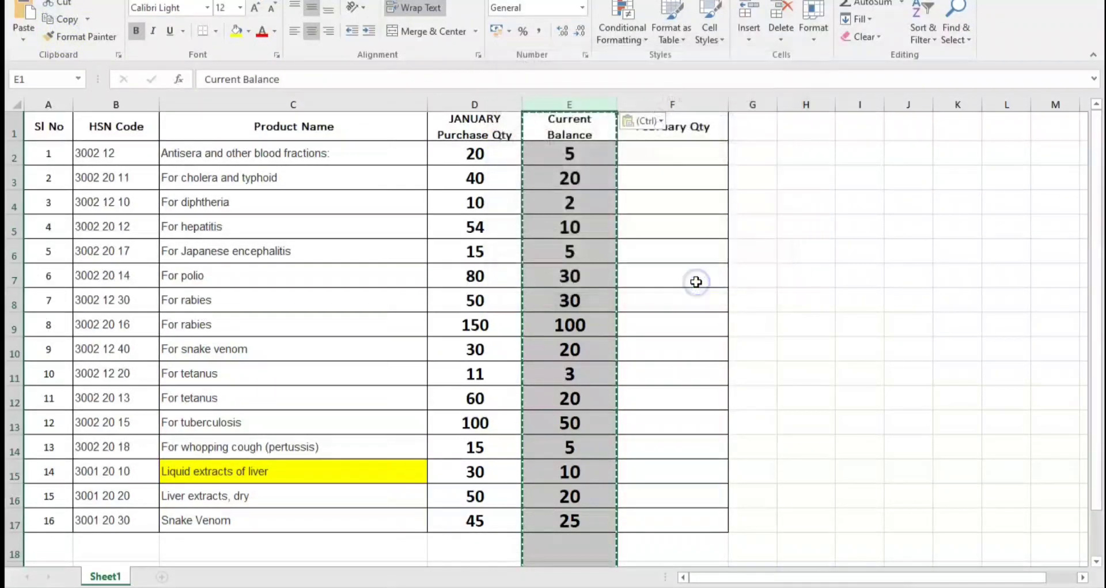
Step: Confirm E5 and E13 hold plain numbers and clear the copy marquee
left_click(593, 224)
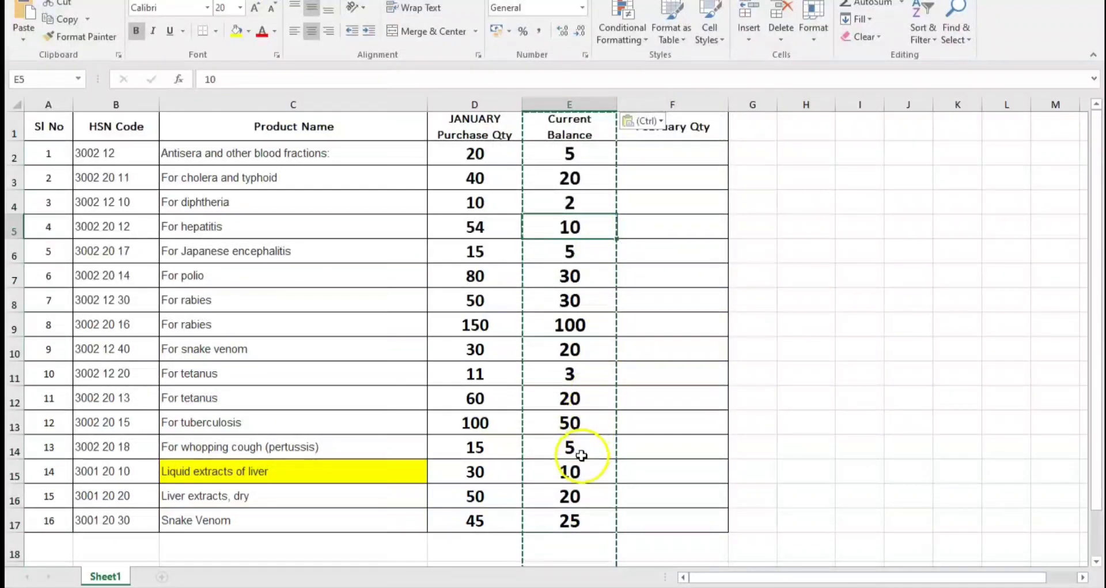
left_click(588, 415)
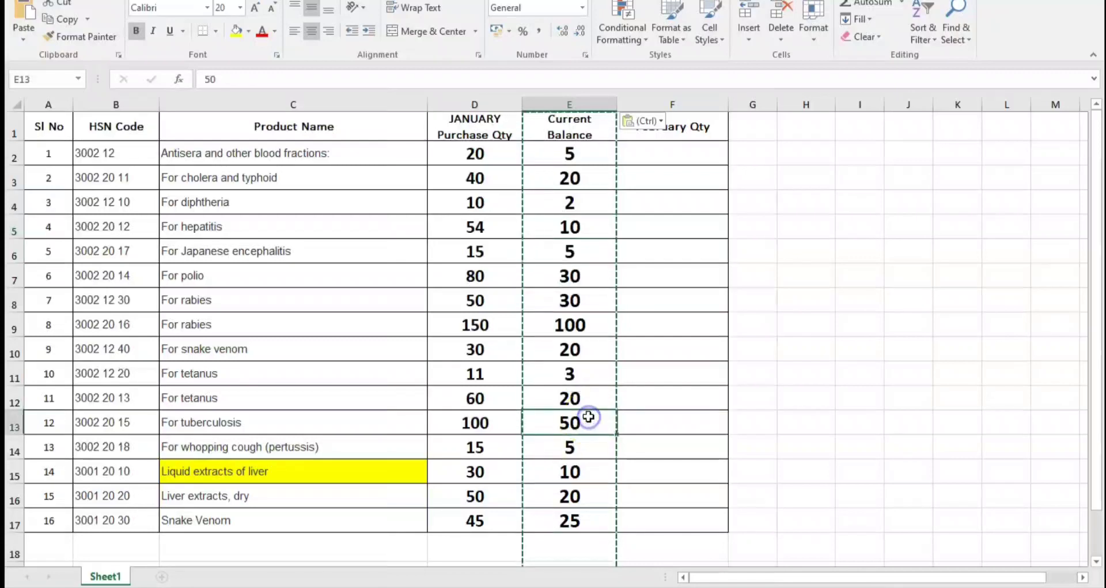
key("Escape")
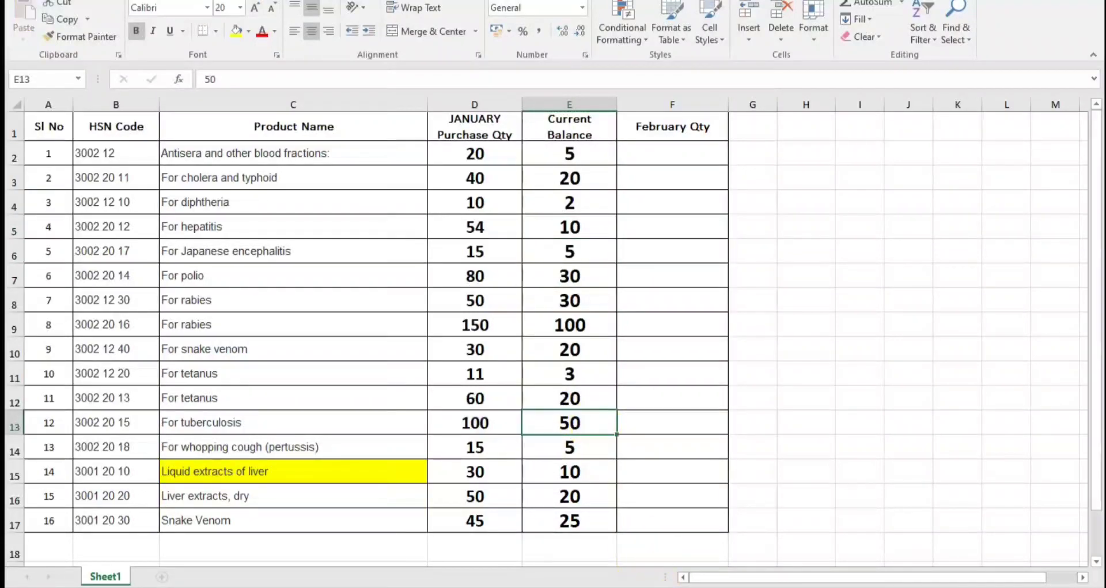
Step: In the January indent workbook, make the Liquid extracts of liver cells C2:E2 red and larger
left_click(646, 574)
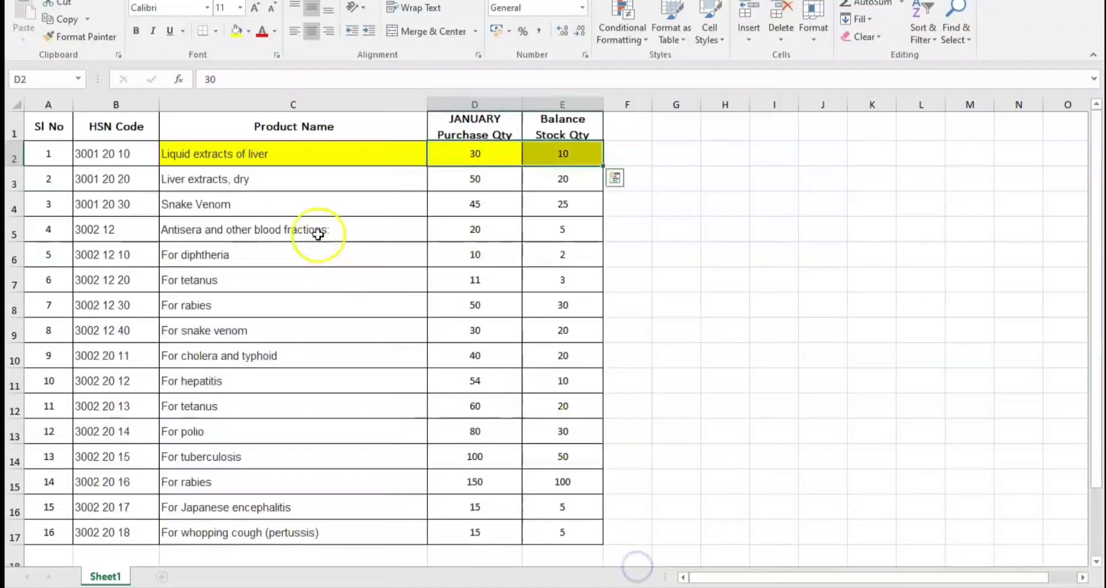
left_click_drag(306, 148, 536, 150)
left_click(262, 31)
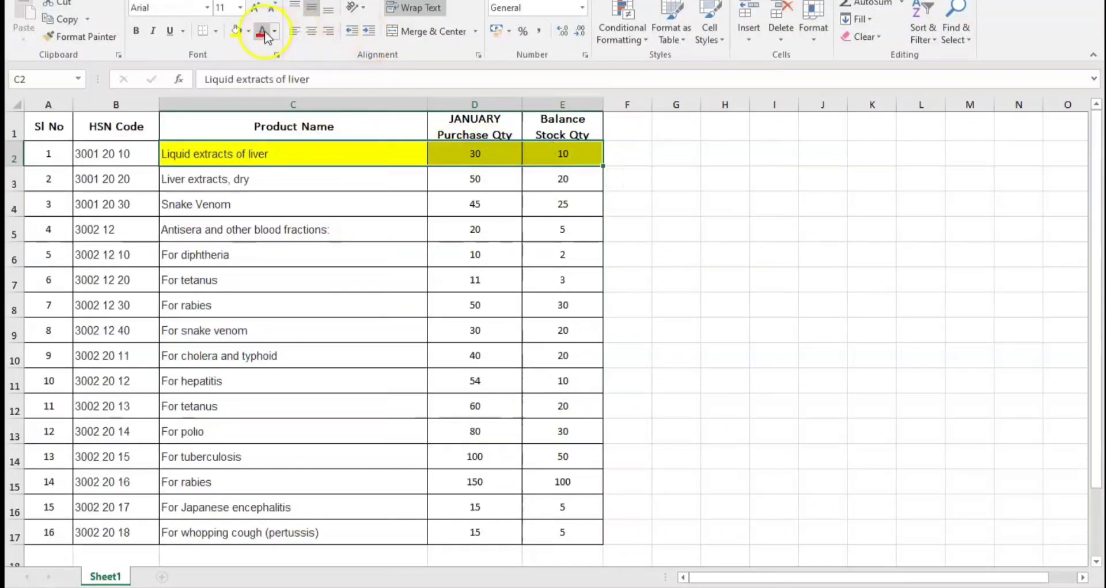
left_click(249, 11)
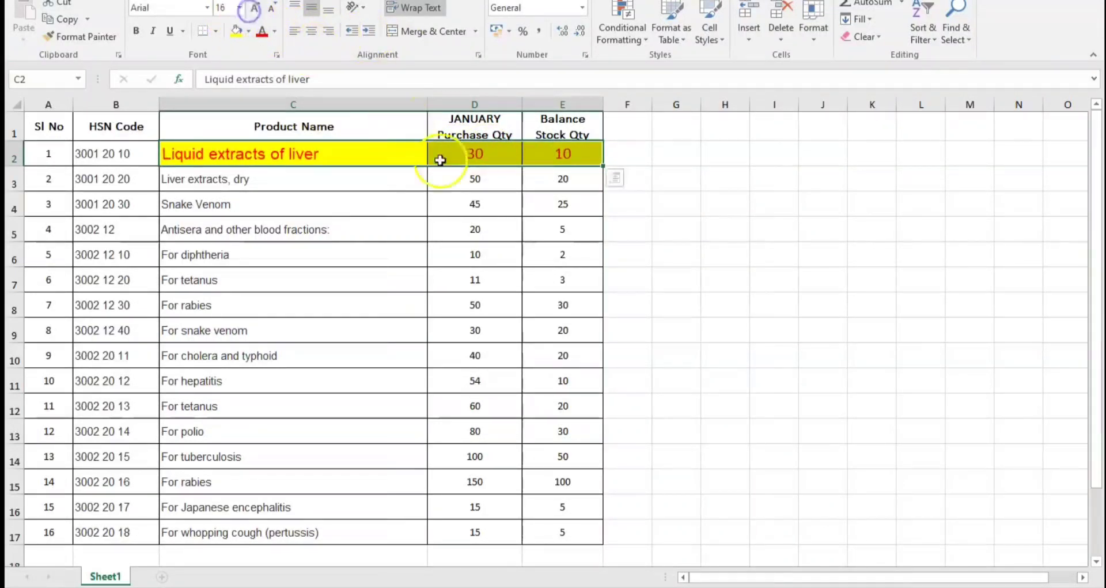
left_click(496, 154)
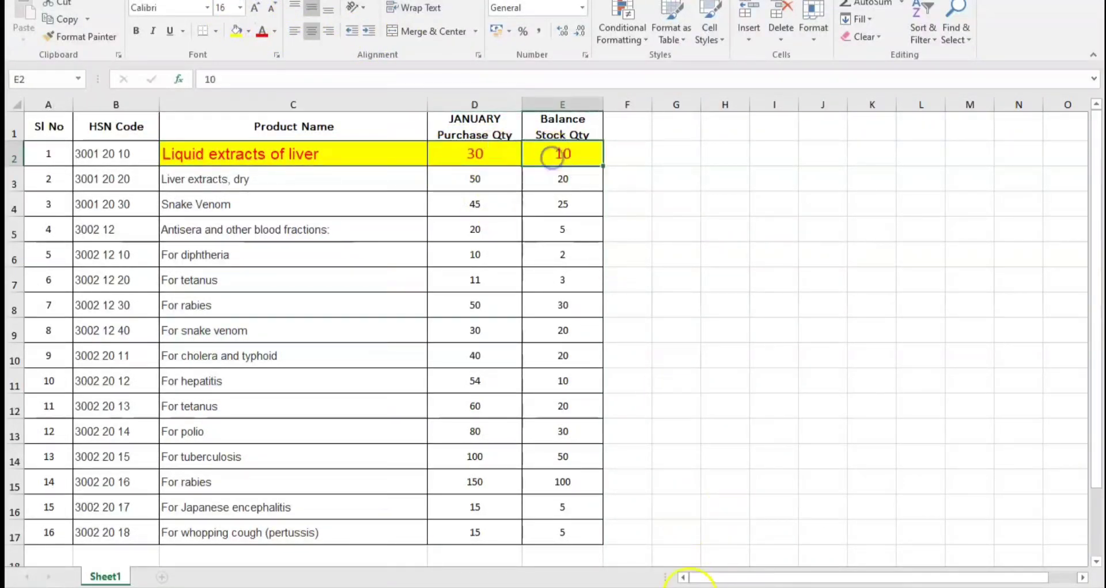
Step: In February, color D15:E15 (30 and 10) red and fill C15:E15 yellow
left_click(739, 572)
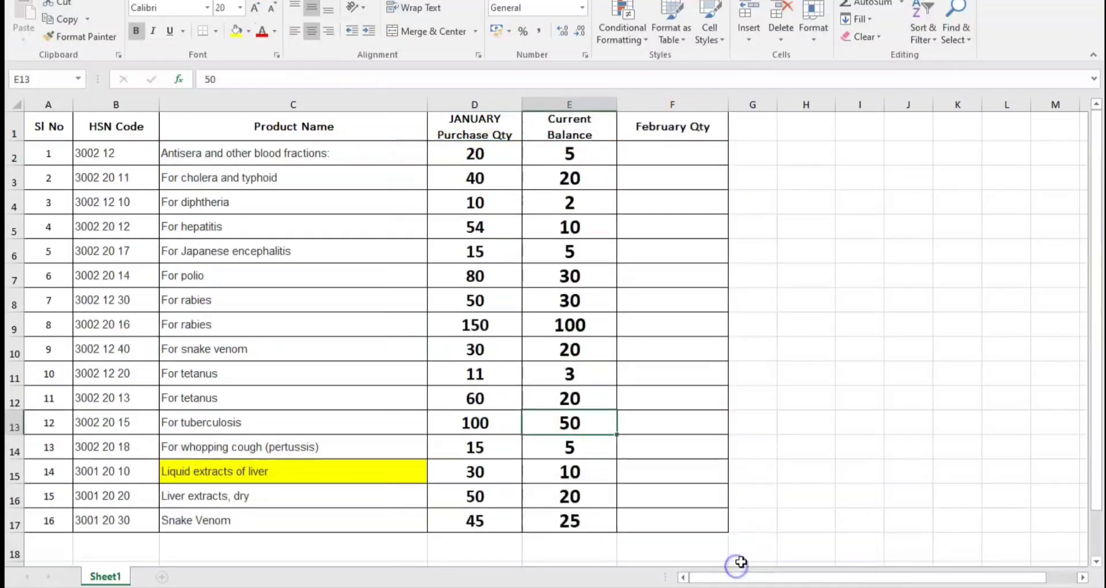
left_click(478, 480)
left_click_drag(478, 482, 538, 481)
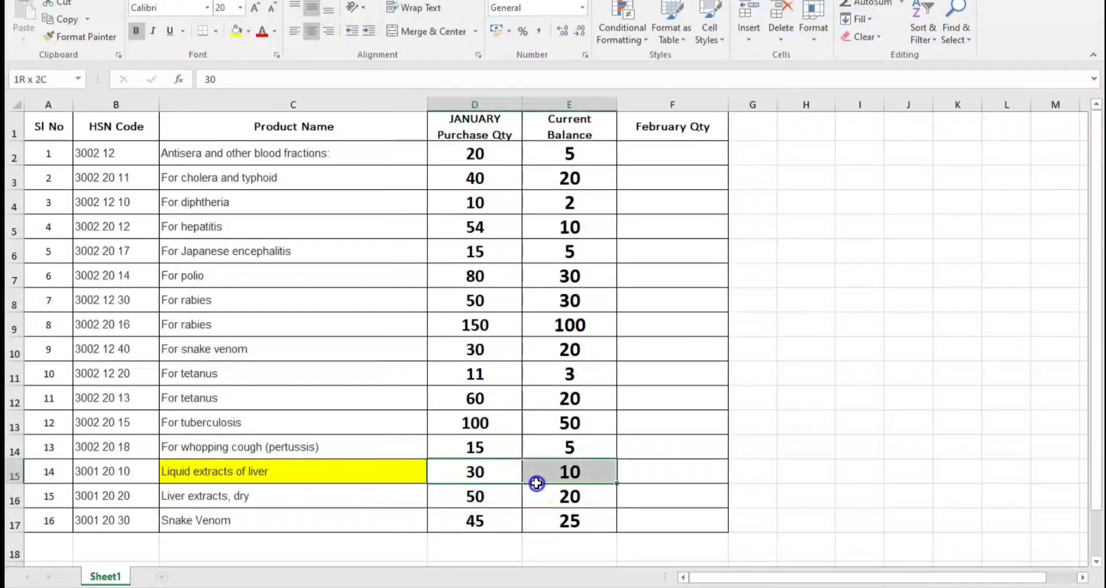
left_click(263, 35)
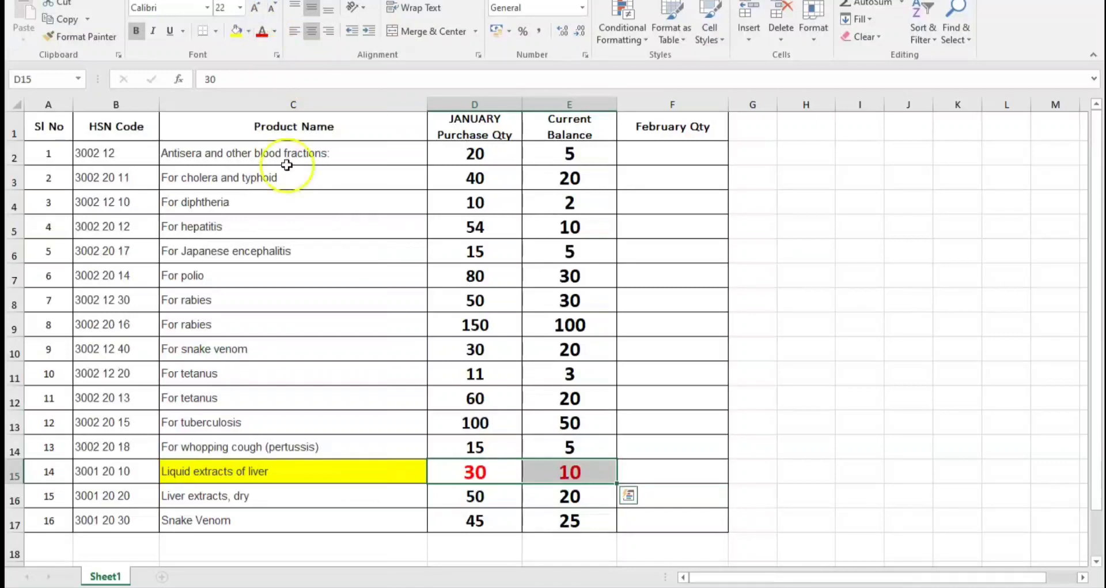
left_click(301, 326)
left_click_drag(348, 482, 536, 481)
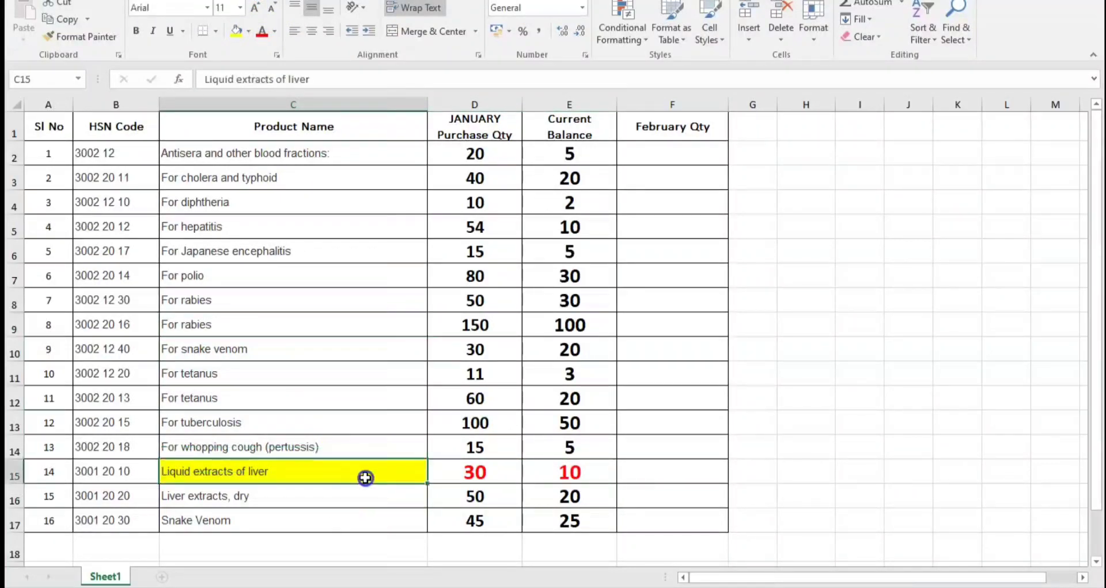
left_click(236, 35)
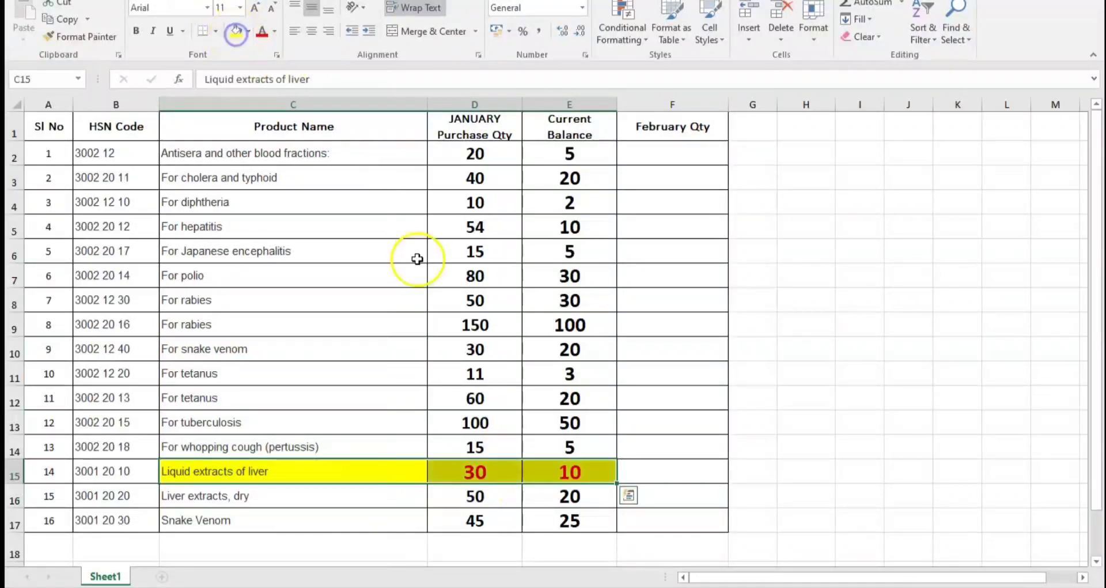
left_click(120, 161)
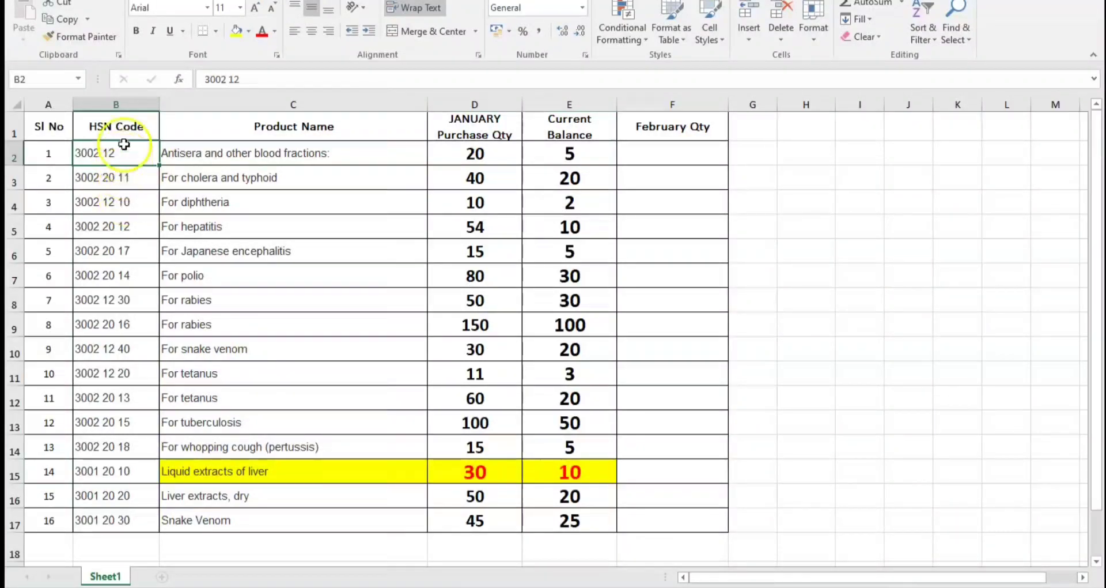
left_click(122, 104)
left_click(204, 106)
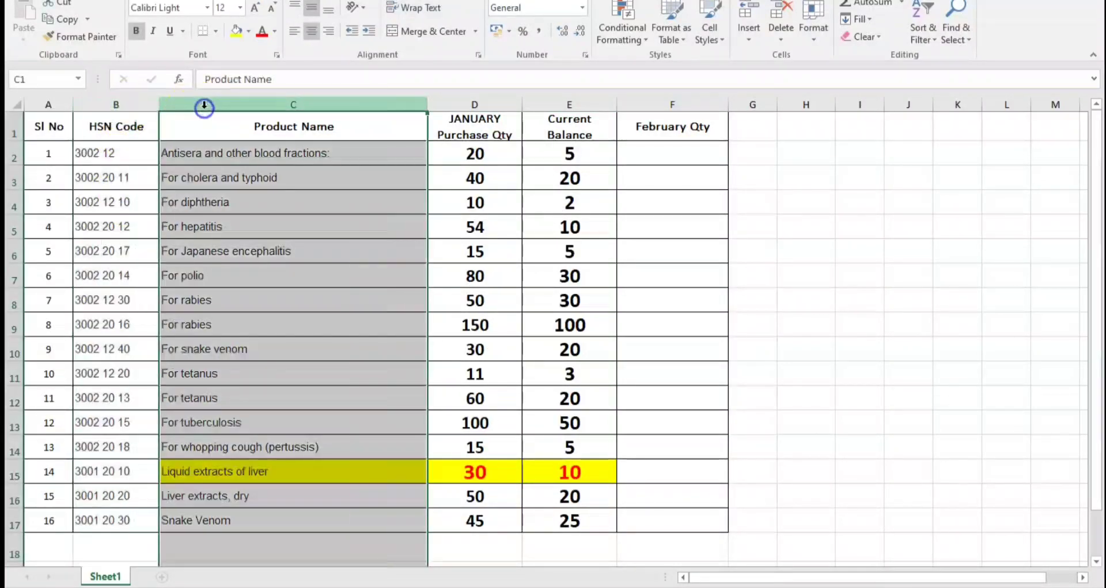
left_click(128, 148)
left_click(131, 125)
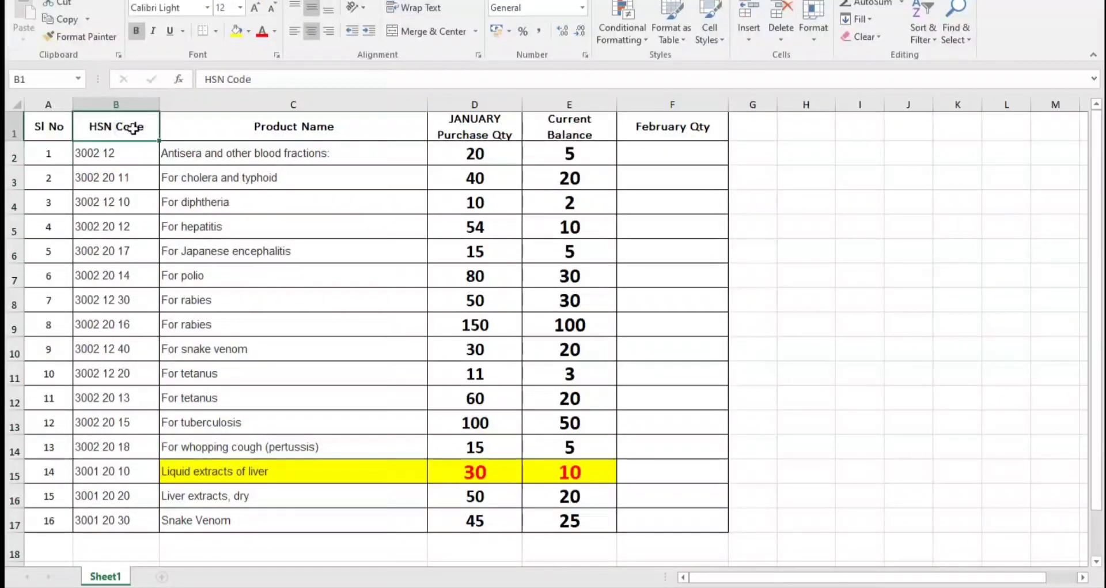
left_click_drag(133, 128, 133, 127)
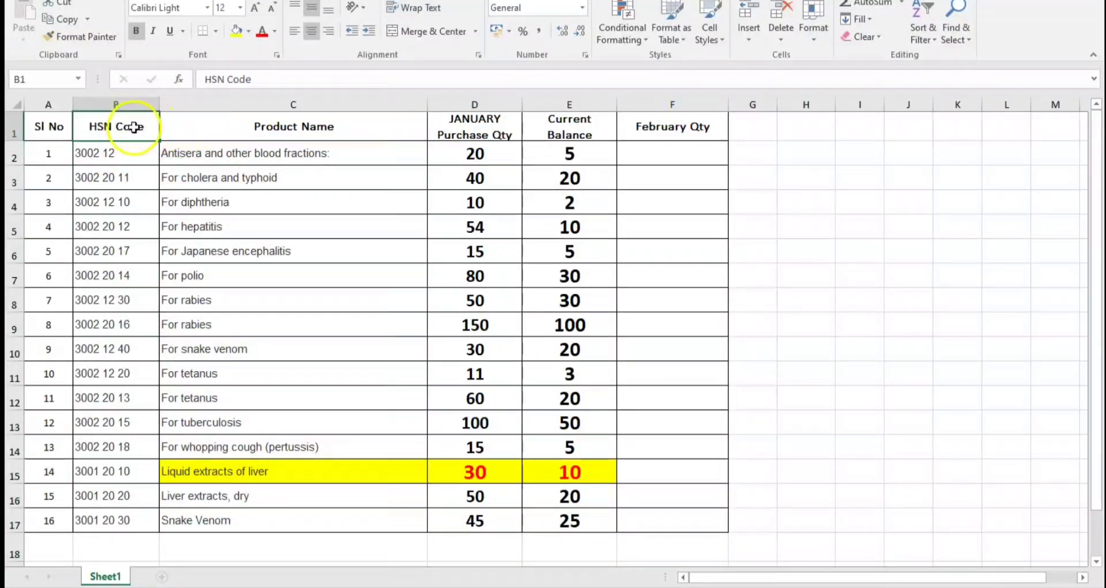
left_click(129, 152)
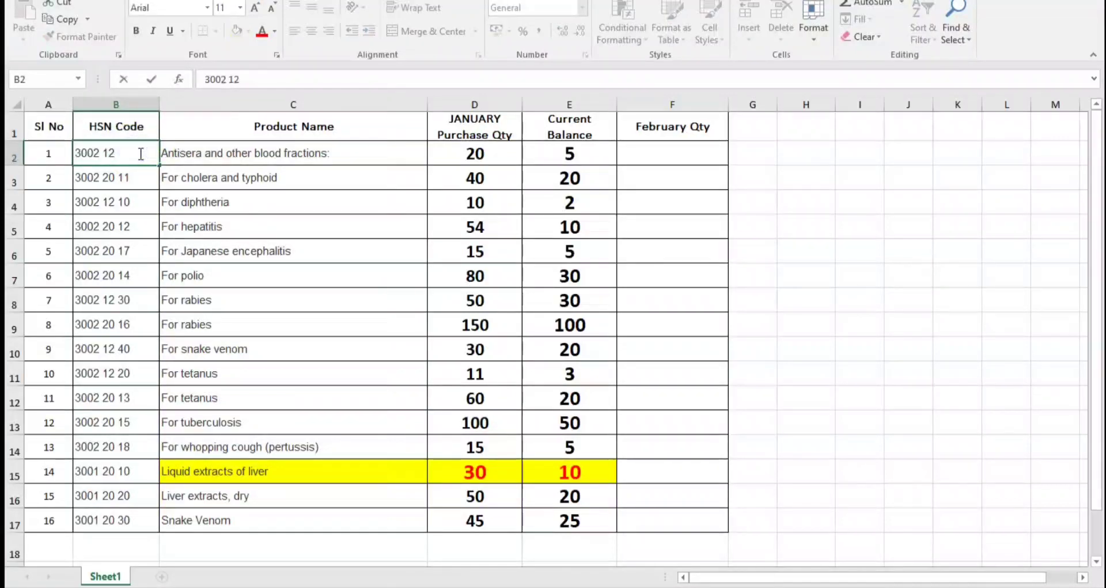
type("0")
key("BackSpace")
key("Return")
left_click(466, 156)
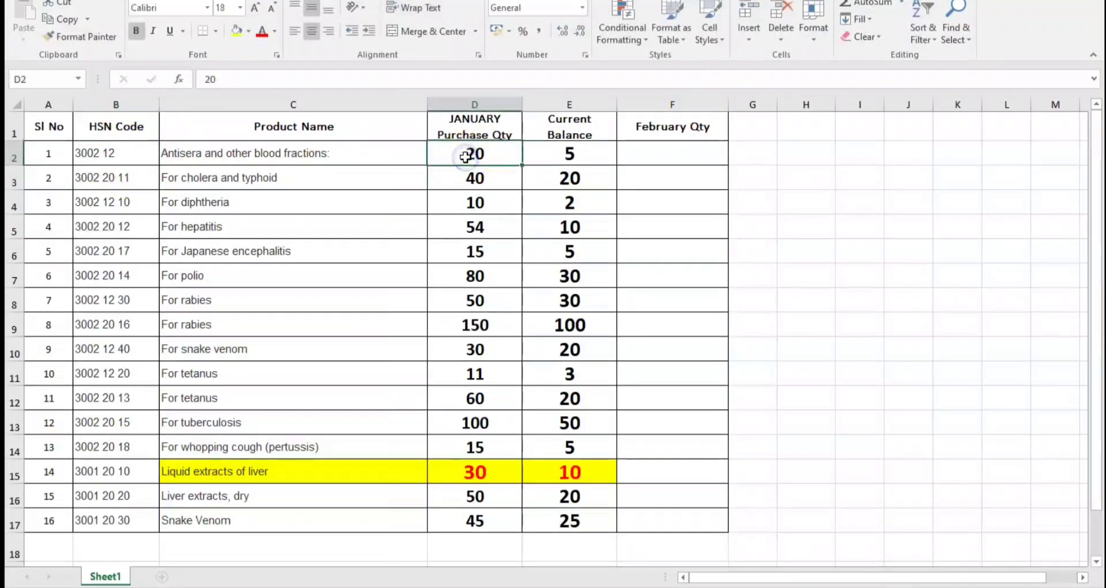
left_click(494, 115)
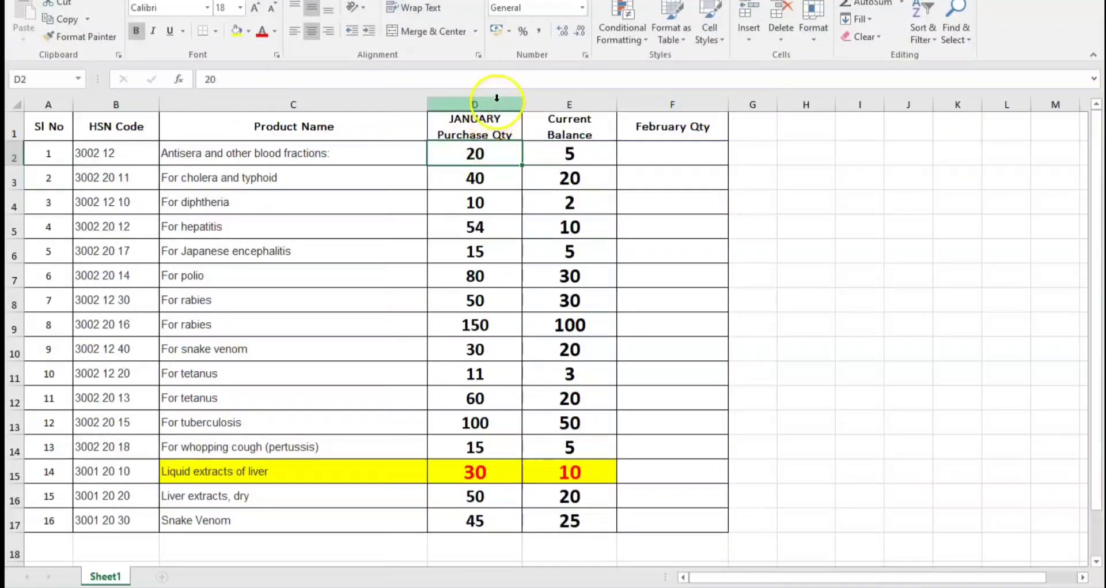
left_click(497, 102)
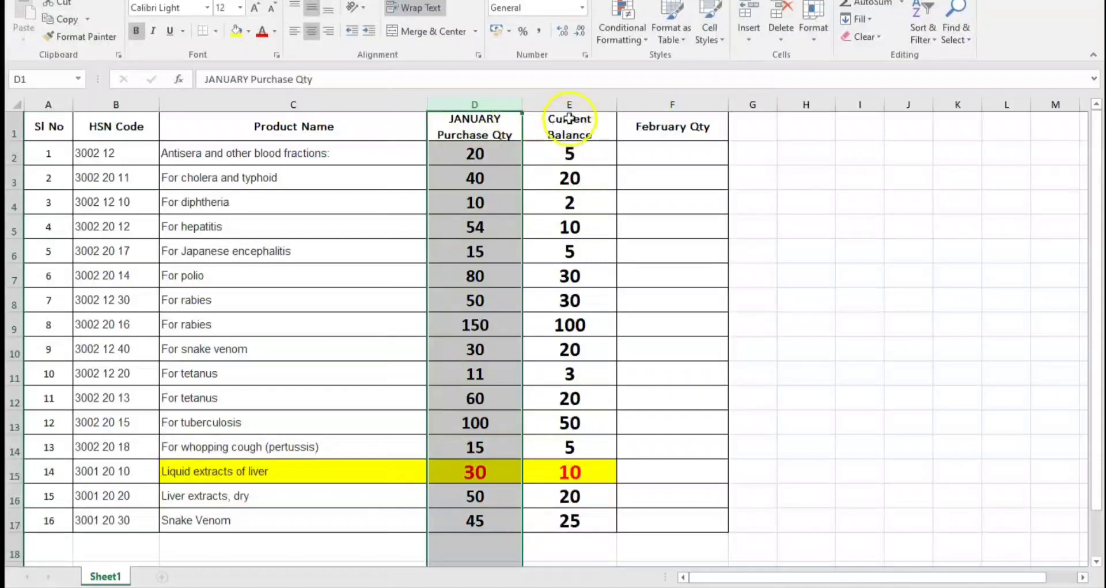
left_click(572, 118)
left_click(128, 153)
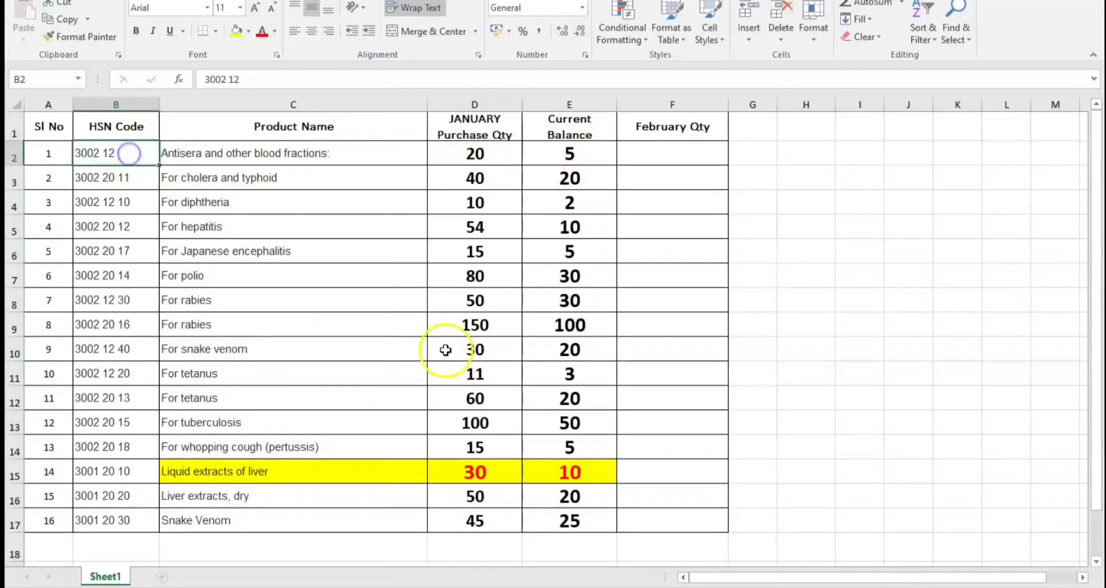
mouse_move(700, 585)
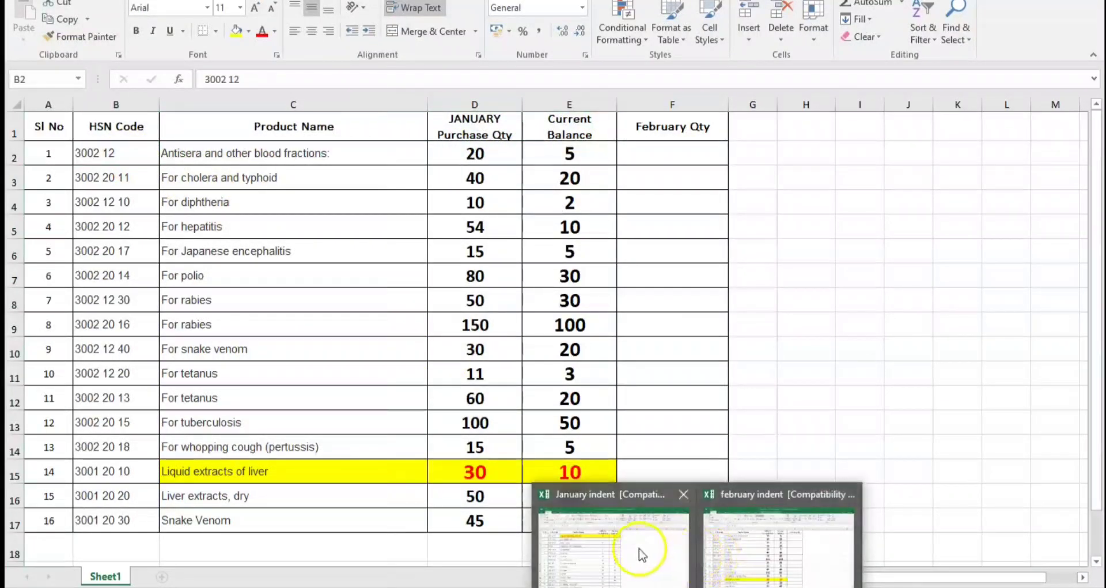
left_click(616, 547)
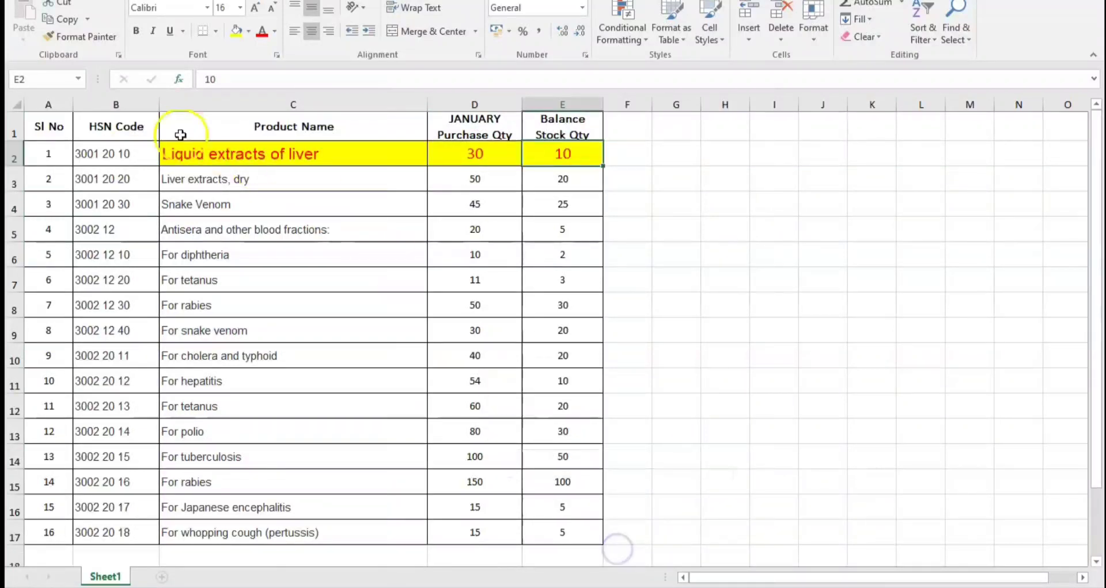
left_click(130, 158)
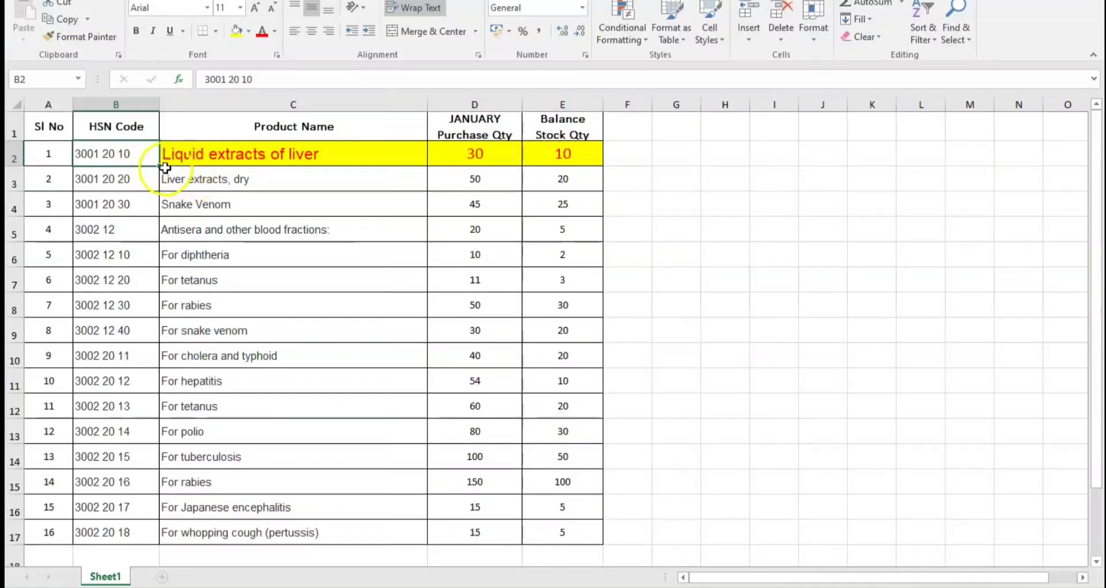
left_click(138, 159)
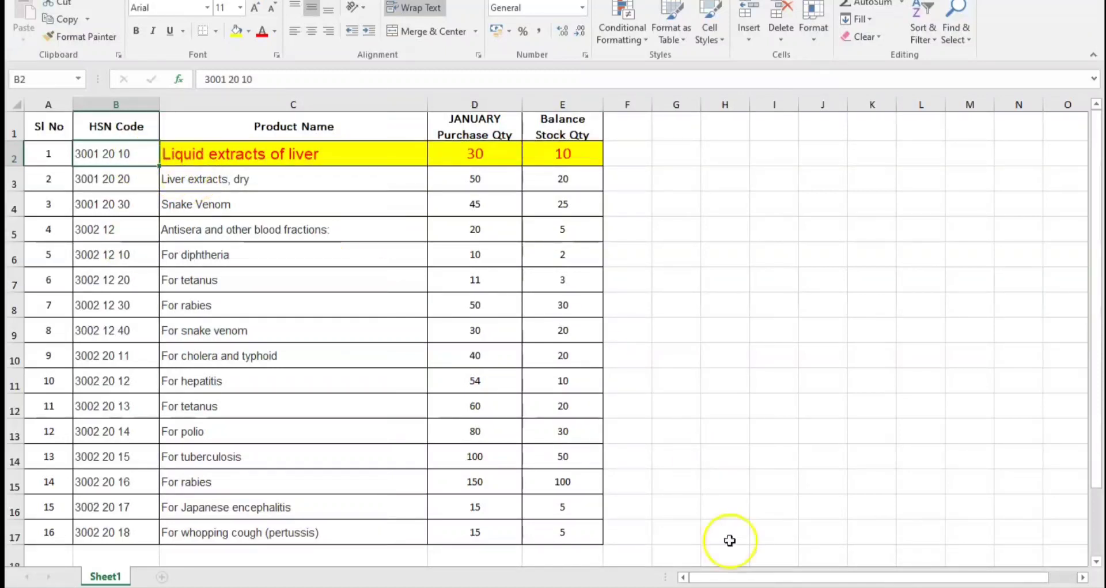
left_click(792, 557)
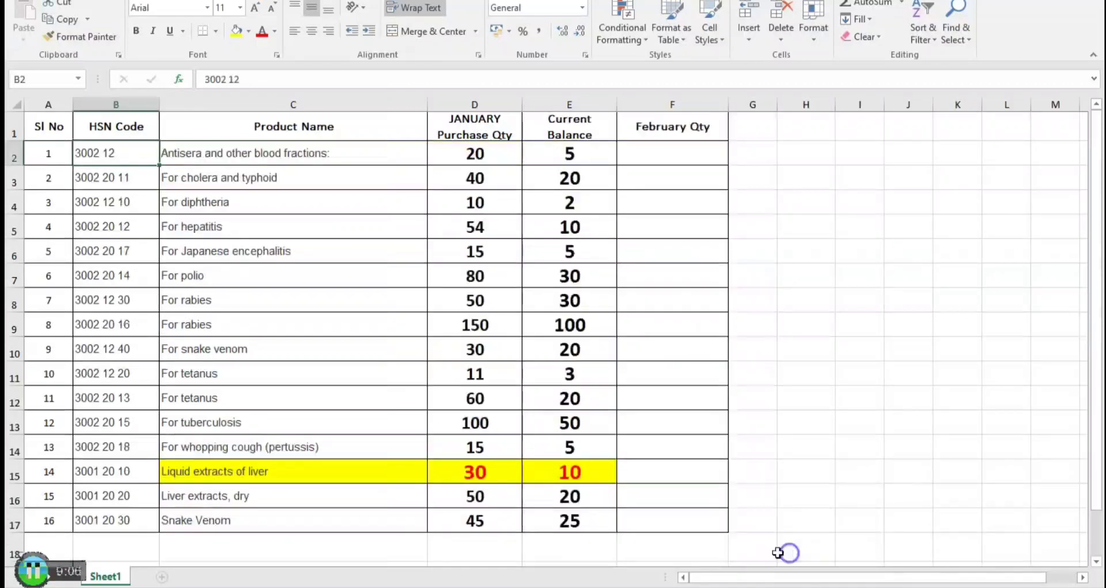
left_click(140, 470)
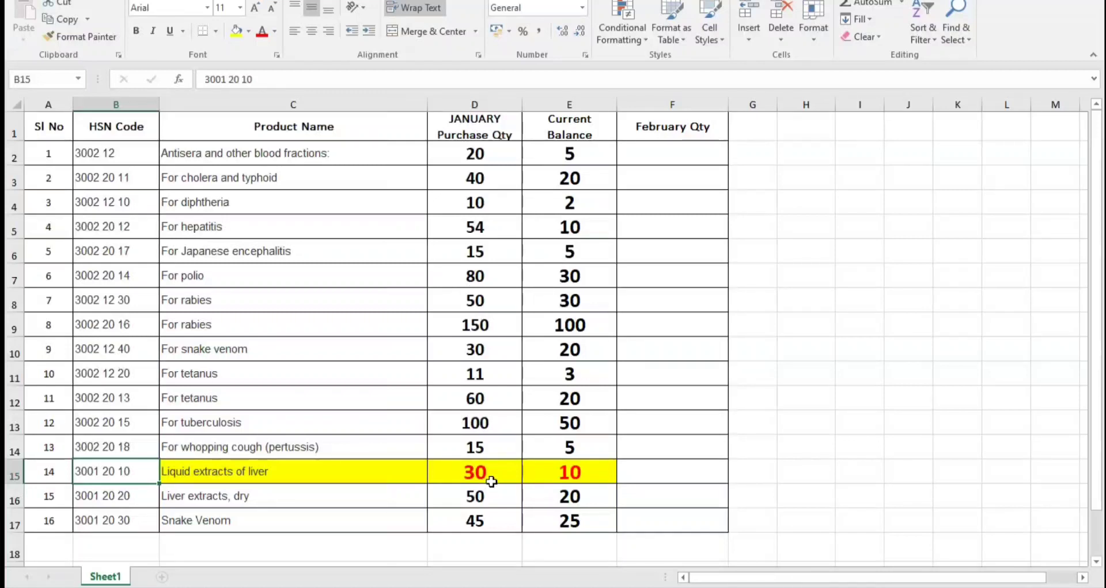
left_click(495, 477)
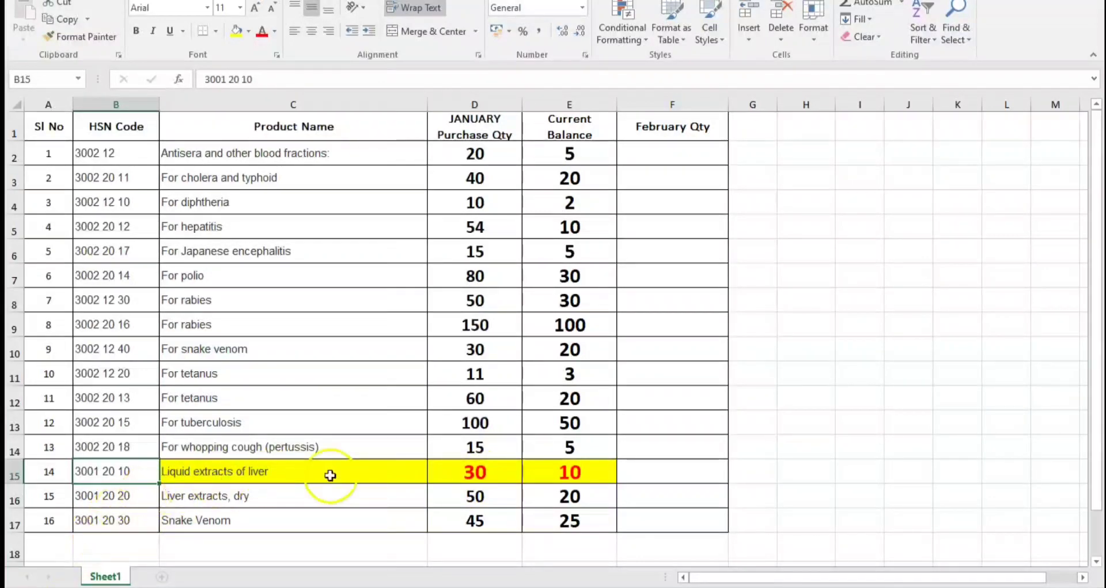
left_click(362, 475)
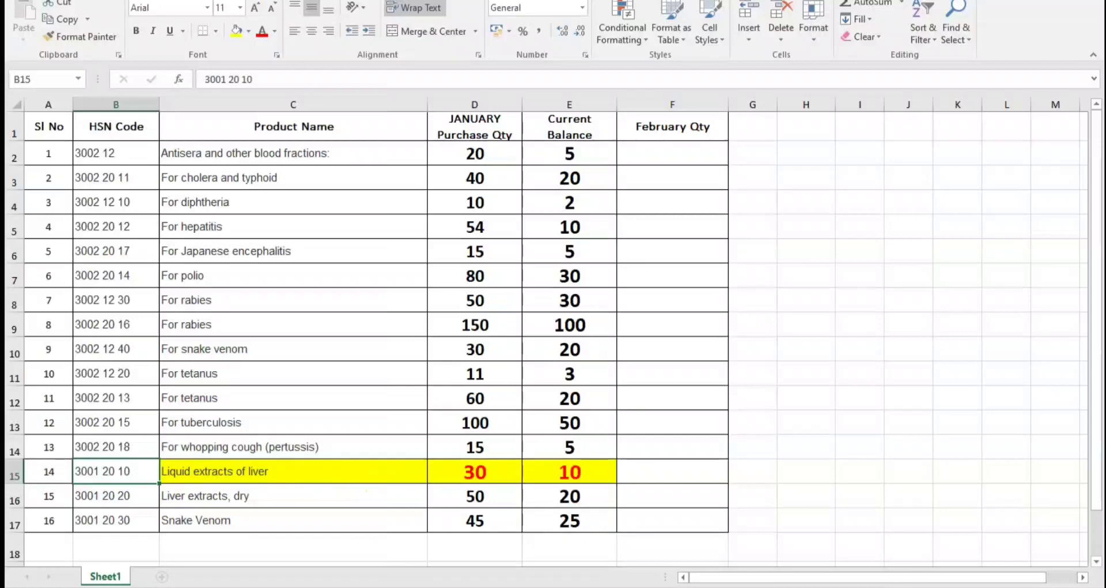